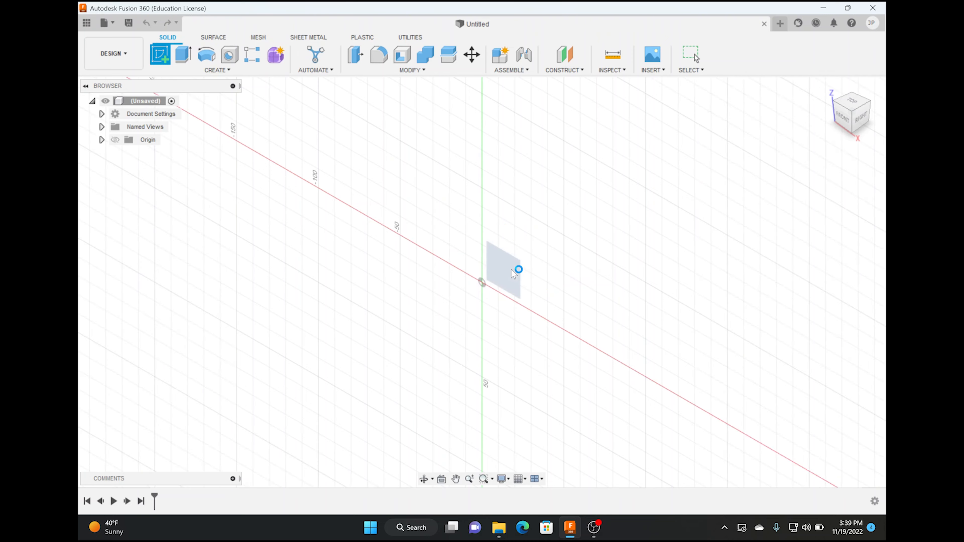
Step: Sketch a six-sided circumscribed polygon centred on the origin with a 16 mm radius and its flat sides vertical
{"action": "left_click", "coordinate": [224, 70]}
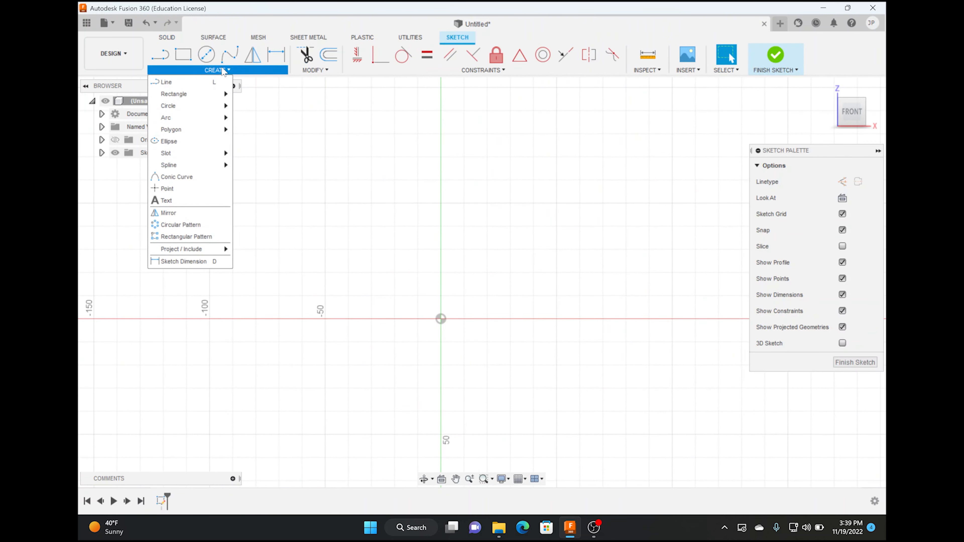
{"action": "mouse_move", "coordinate": [189, 131]}
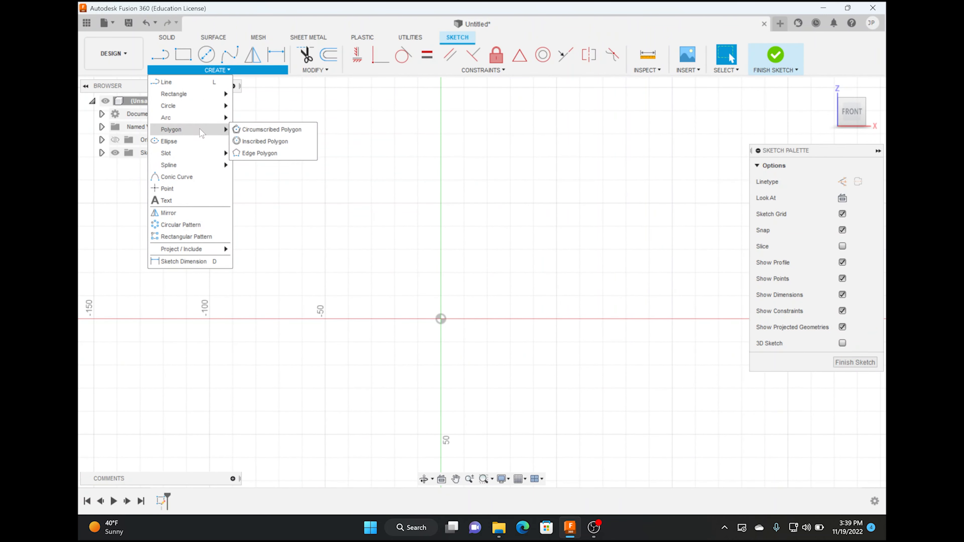
{"action": "left_click", "coordinate": [243, 131]}
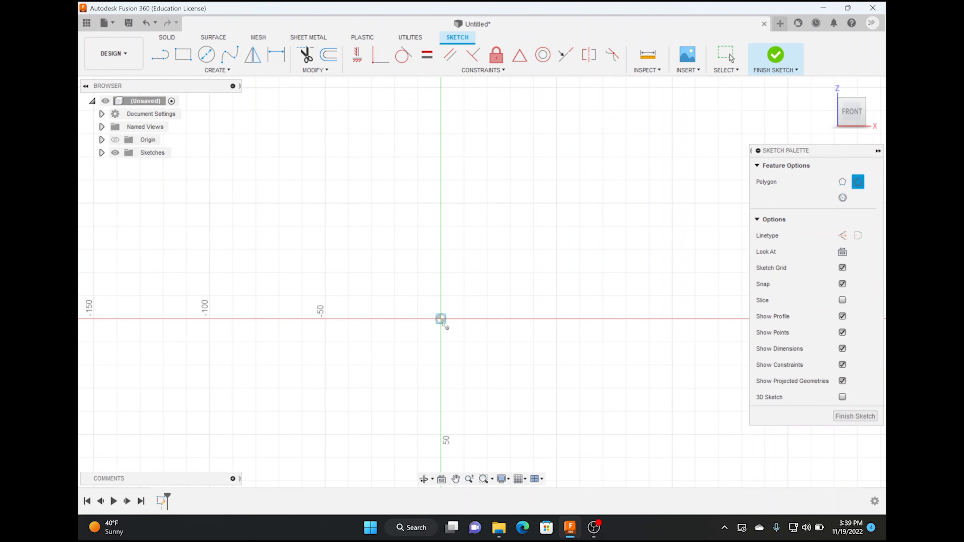
{"action": "left_click", "coordinate": [441, 320]}
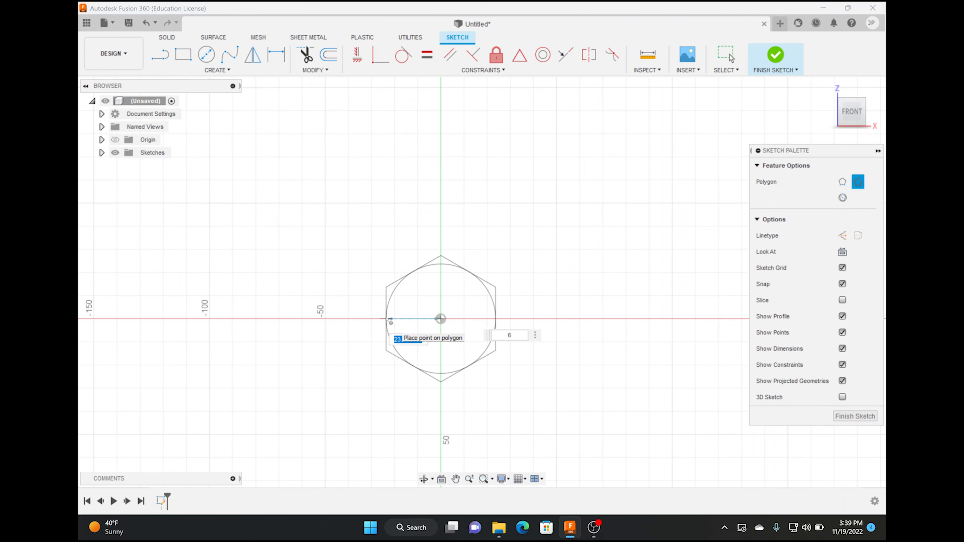
{"action": "type", "text": "16"}
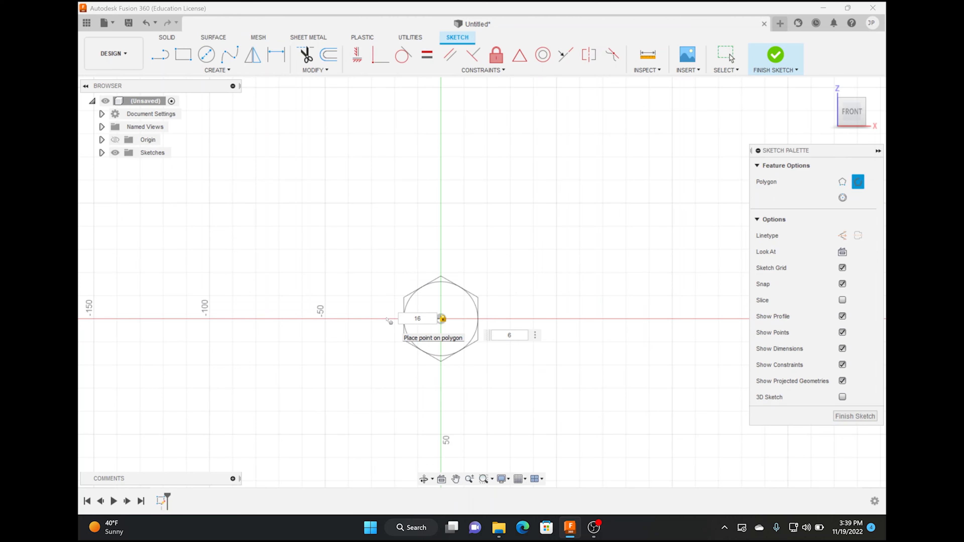
{"action": "key", "text": "Return"}
{"action": "scroll", "coordinate": [469, 326], "scroll_direction": "up", "scroll_amount": 4}
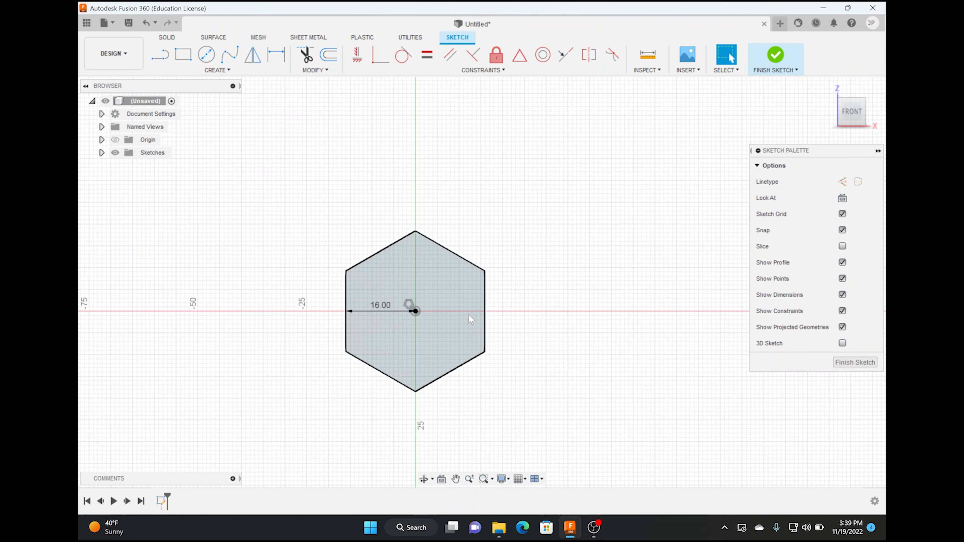
{"action": "left_click", "coordinate": [470, 318]}
{"action": "scroll", "coordinate": [471, 317], "scroll_direction": "up", "scroll_amount": 1}
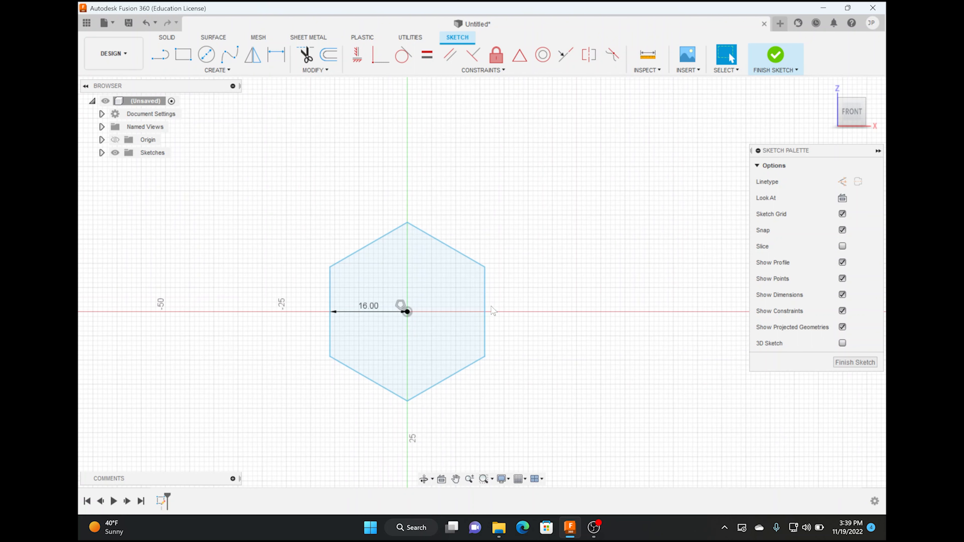
{"action": "scroll", "coordinate": [586, 314], "scroll_direction": "up", "scroll_amount": 2}
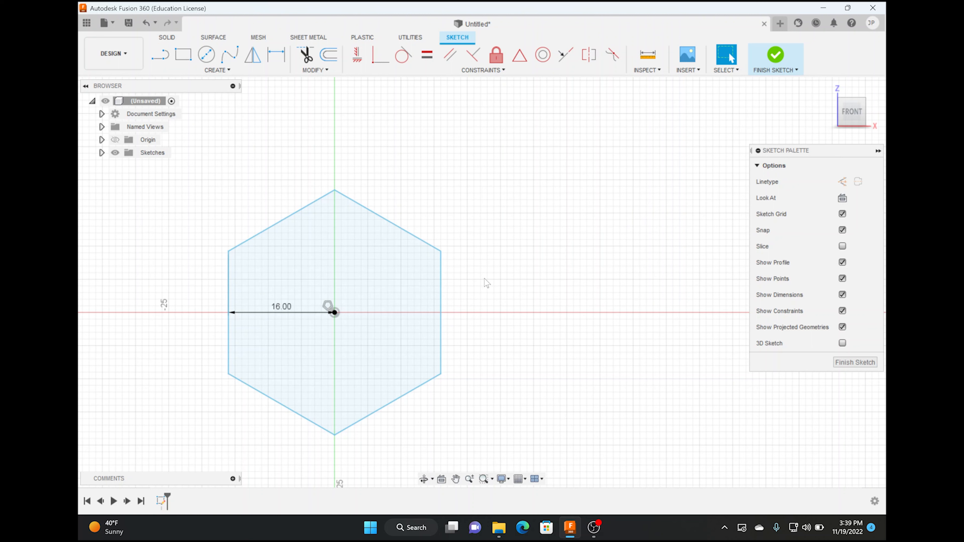
{"action": "left_click", "coordinate": [224, 71]}
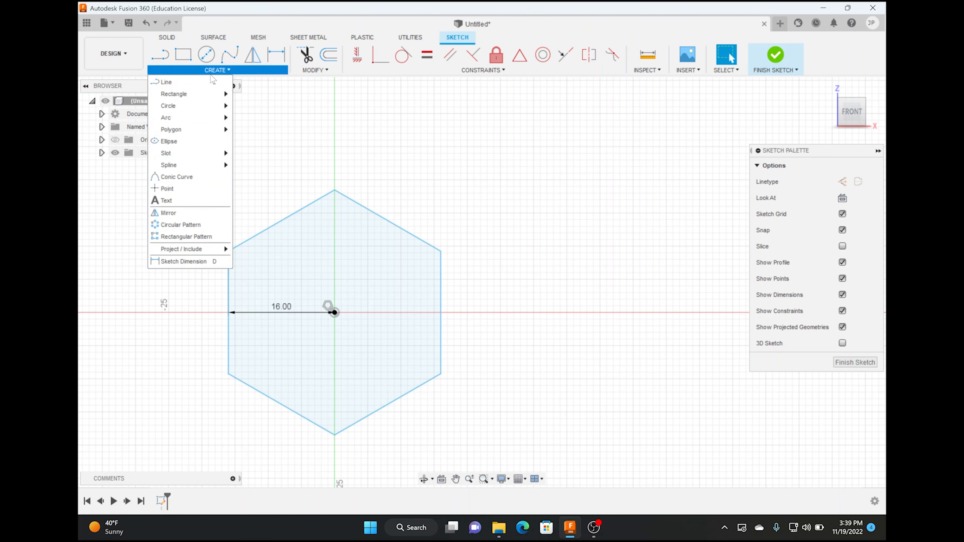
{"action": "mouse_move", "coordinate": [198, 99]}
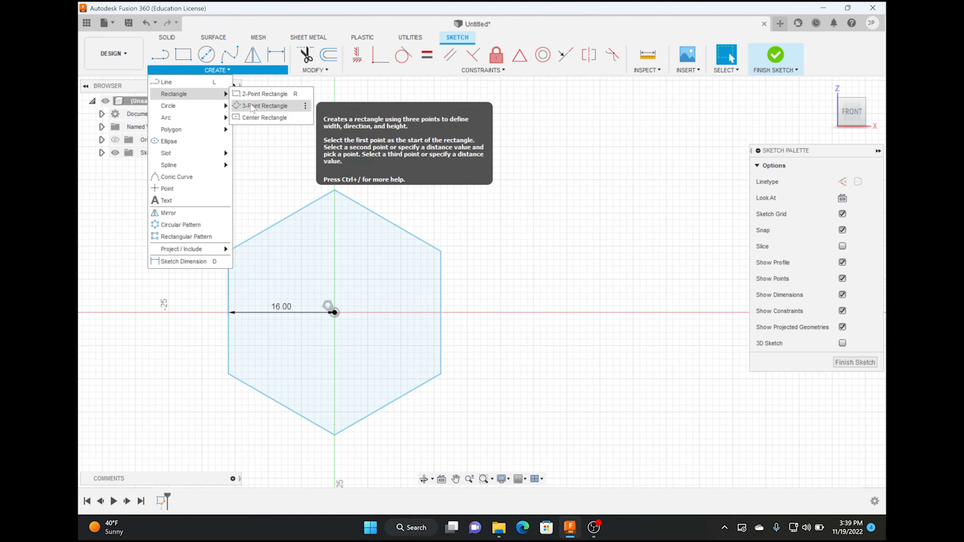
{"action": "left_click", "coordinate": [251, 108]}
{"action": "scroll", "coordinate": [441, 315], "scroll_direction": "down", "scroll_amount": 2}
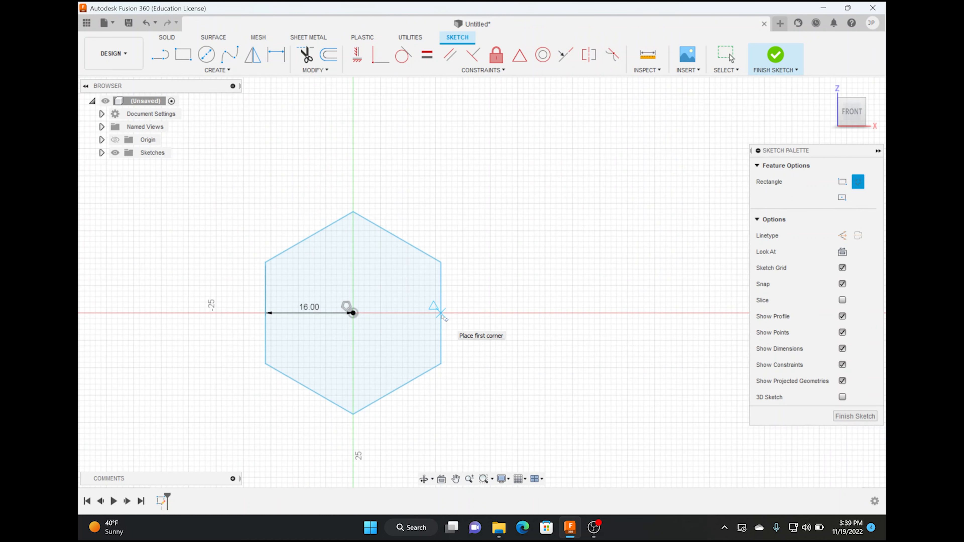
{"action": "scroll", "coordinate": [441, 308], "scroll_direction": "up", "scroll_amount": 3}
{"action": "scroll", "coordinate": [441, 308], "scroll_direction": "up", "scroll_amount": 1}
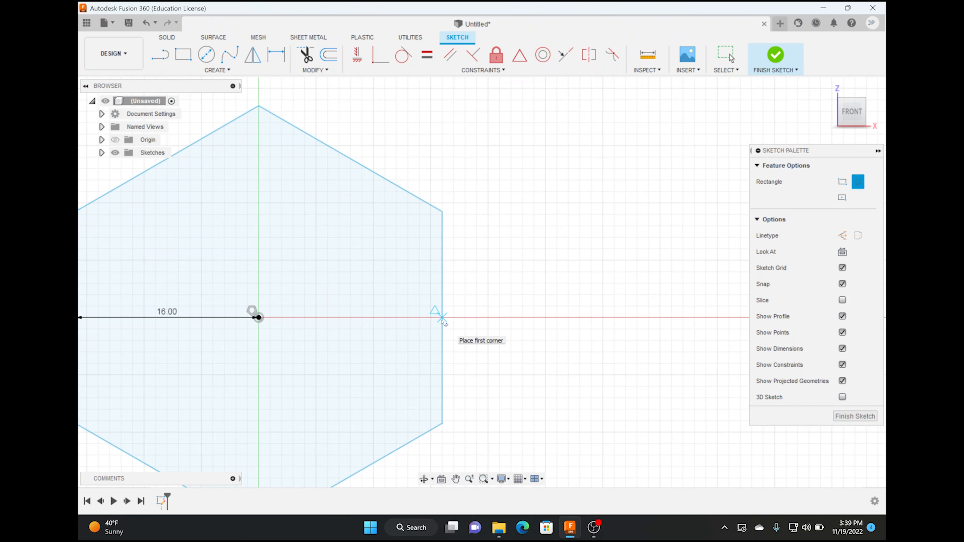
{"action": "left_click", "coordinate": [441, 318]}
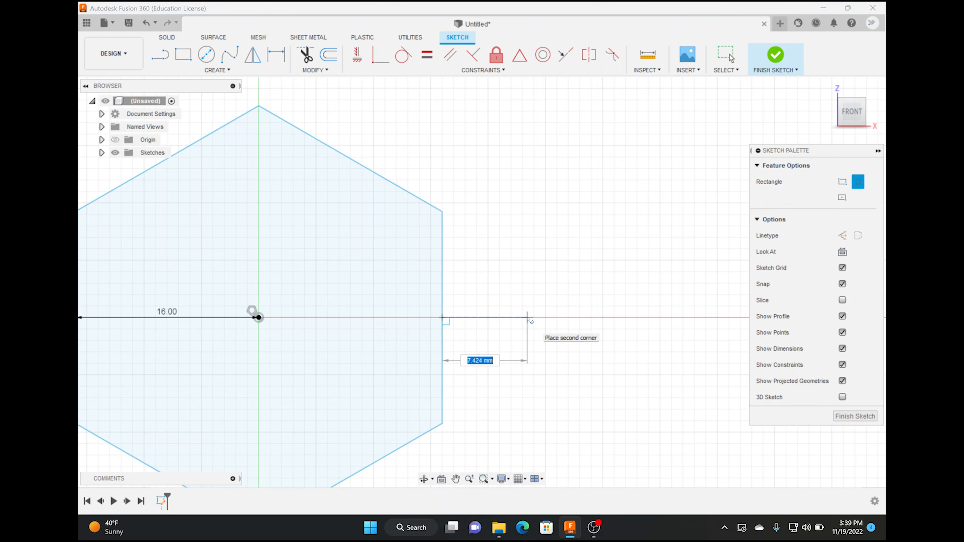
{"action": "type", "text": "12"}
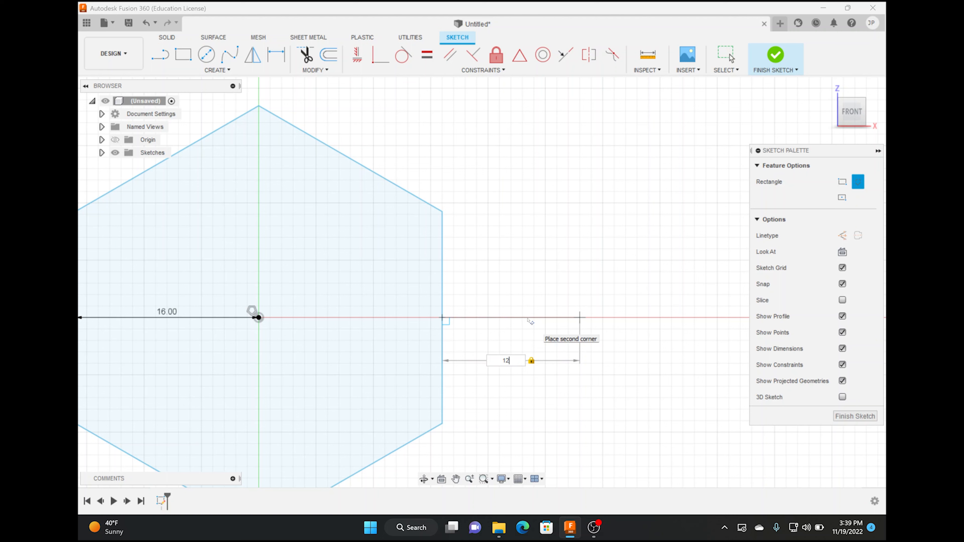
{"action": "key", "text": "Escape"}
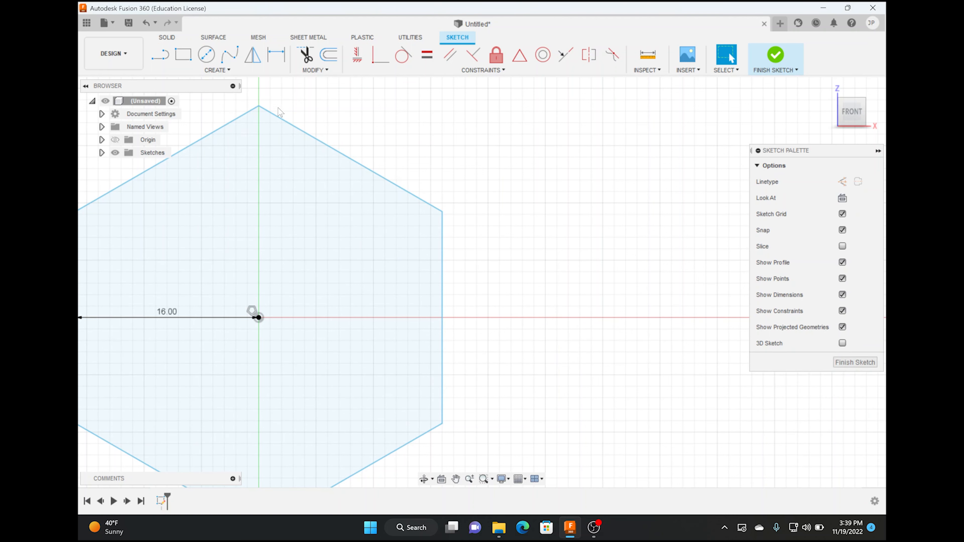
Step: Sketch a three-point rectangle from the midpoint of the hexagon's right edge, about 12 mm outward along the horizontal axis and 0.5 mm high
{"action": "left_click", "coordinate": [228, 71]}
{"action": "mouse_move", "coordinate": [201, 99]}
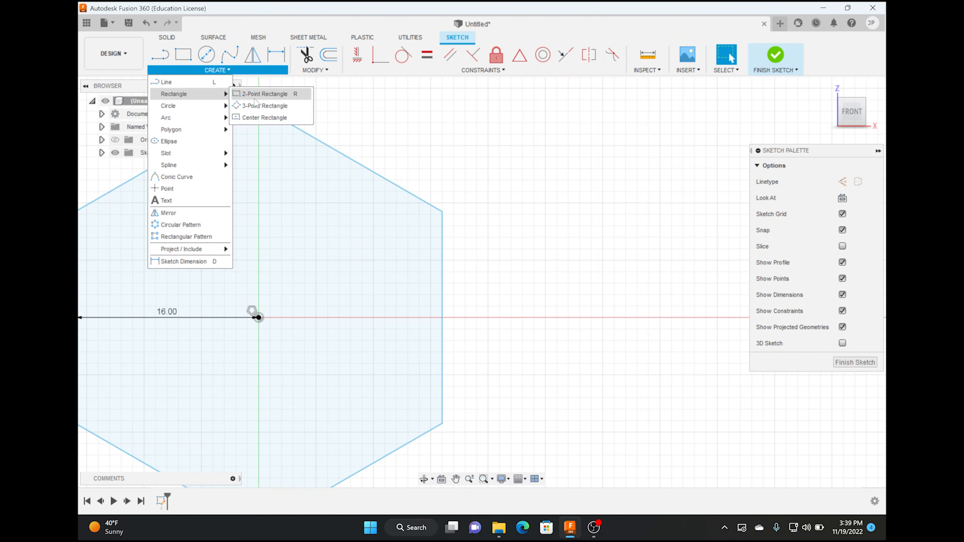
{"action": "left_click", "coordinate": [261, 105]}
{"action": "left_click", "coordinate": [442, 318]}
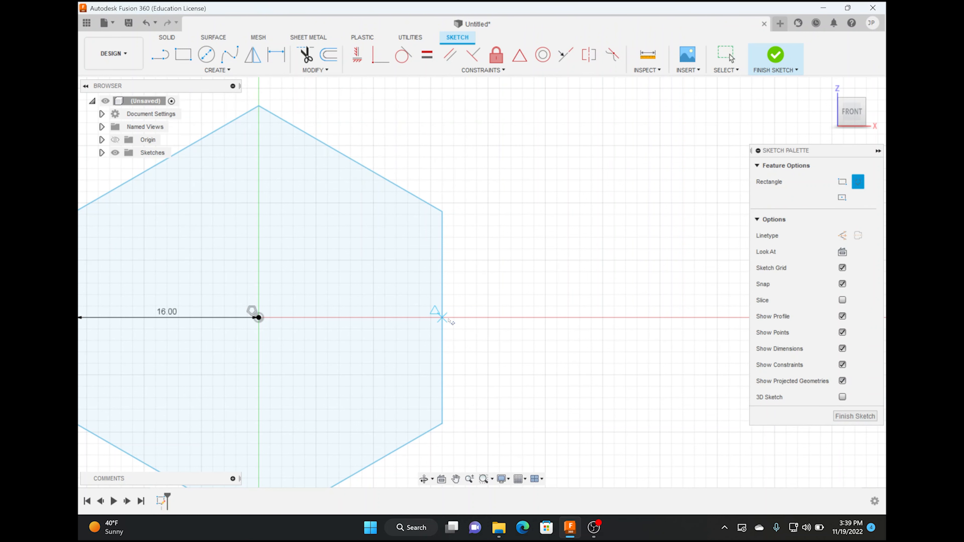
{"action": "left_click", "coordinate": [579, 318]}
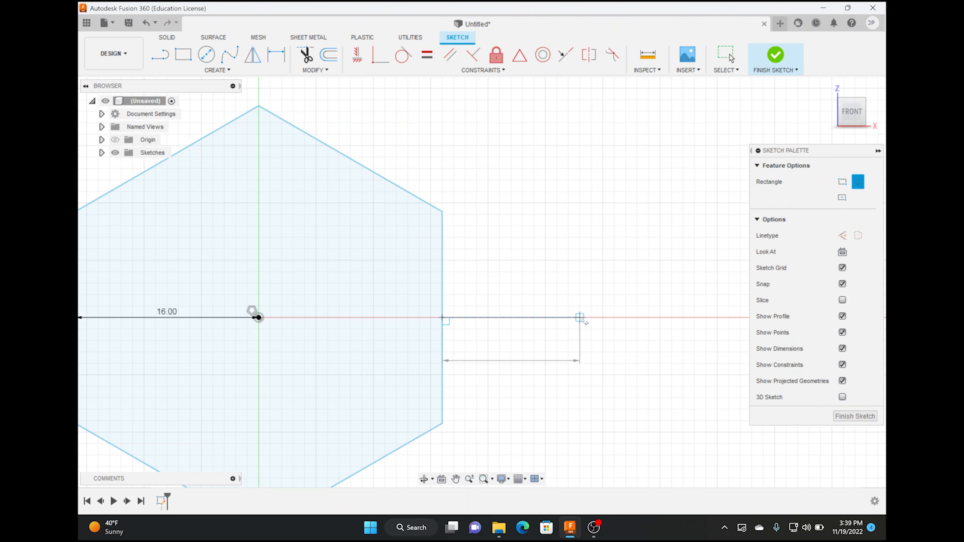
{"action": "key", "text": "BackSpace"}
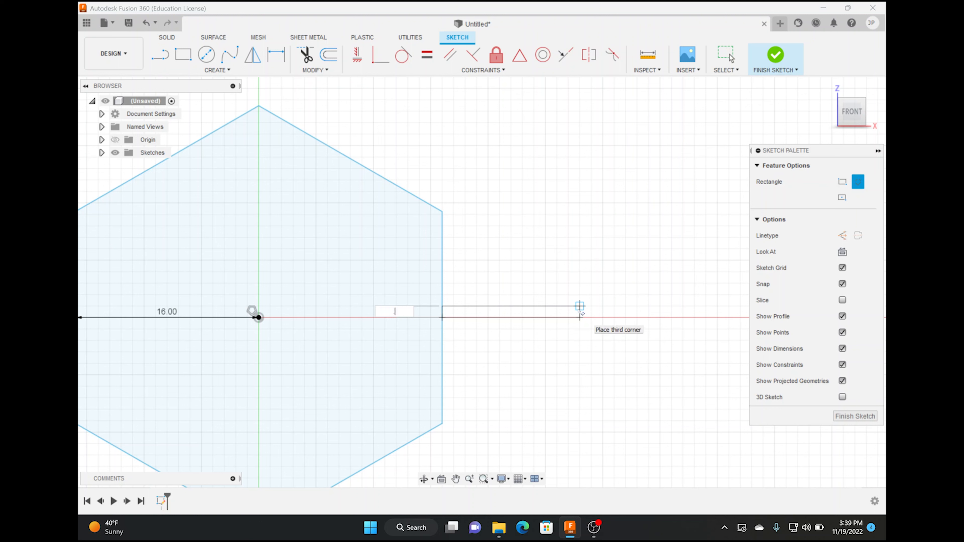
{"action": "type", "text": ".5"}
{"action": "key", "text": "Tab"}
{"action": "key", "text": "Tab"}
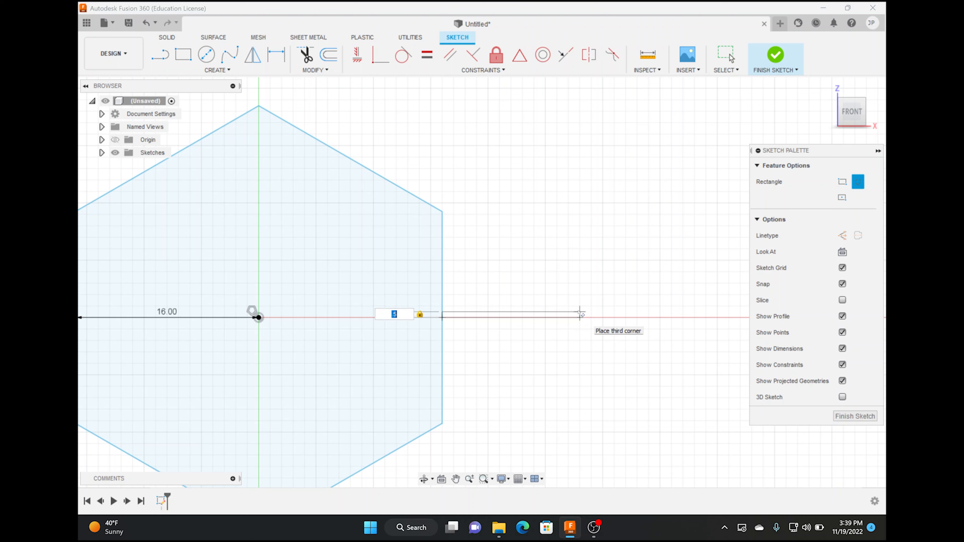
{"action": "key", "text": "Return"}
Step: Draw a 3 mm line slanting up to the right at about 62 degrees from near the middle of the thin rectangle's upper edge
{"action": "scroll", "coordinate": [573, 332], "scroll_direction": "up", "scroll_amount": 10}
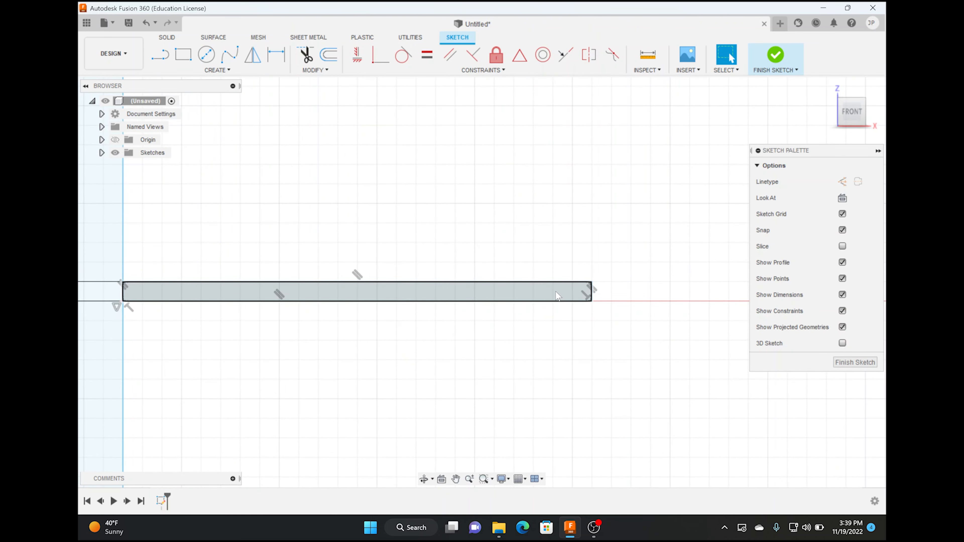
{"action": "left_click", "coordinate": [160, 55]}
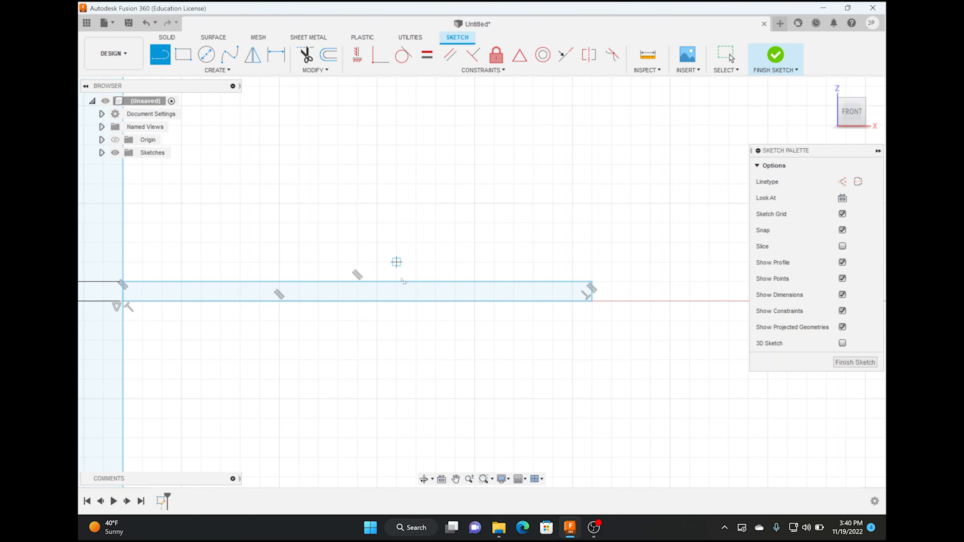
{"action": "left_click", "coordinate": [377, 282]}
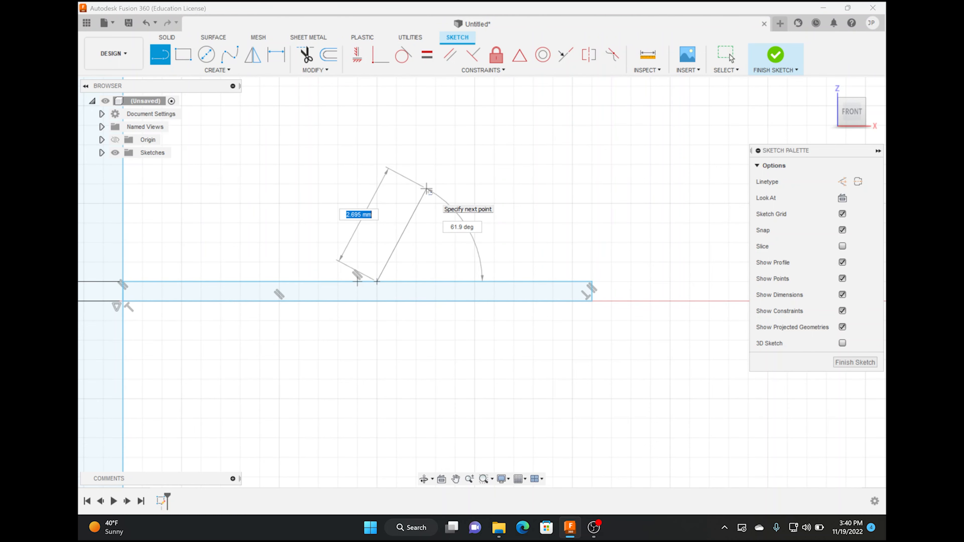
{"action": "type", "text": "3"}
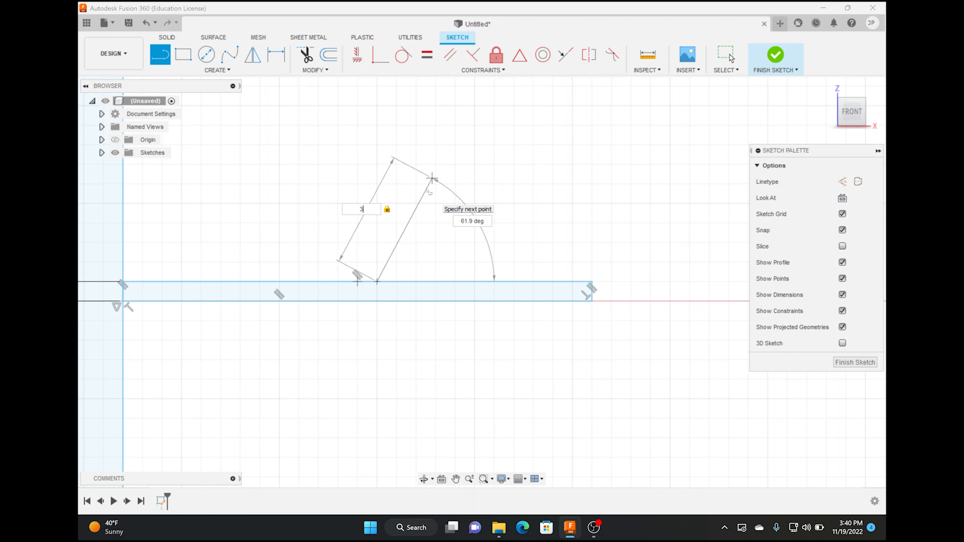
{"action": "key", "text": "Return"}
{"action": "key", "text": "Escape"}
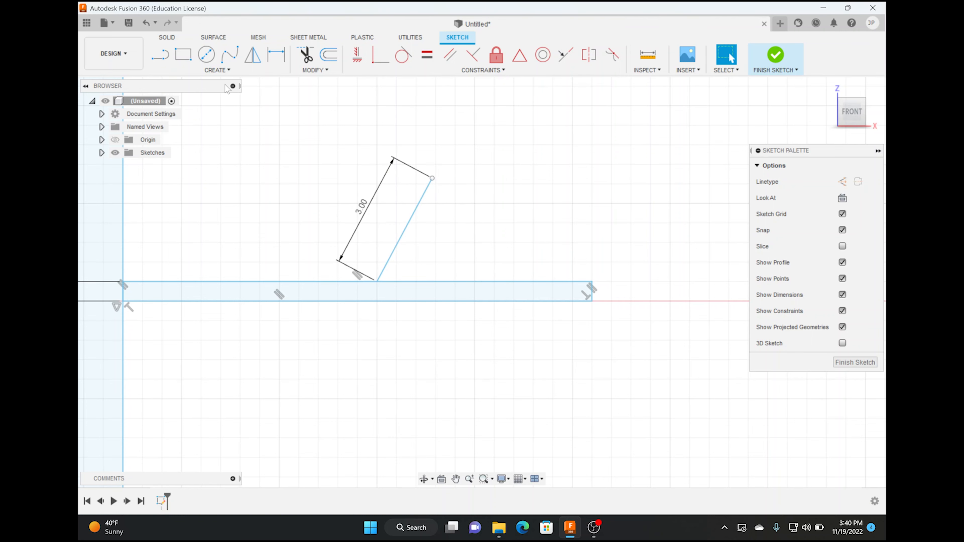
Step: Complete the slanted tooth with a 1 mm perpendicular end line and a parallel side running back to the rectangle's upper edge
{"action": "key", "text": "l"}
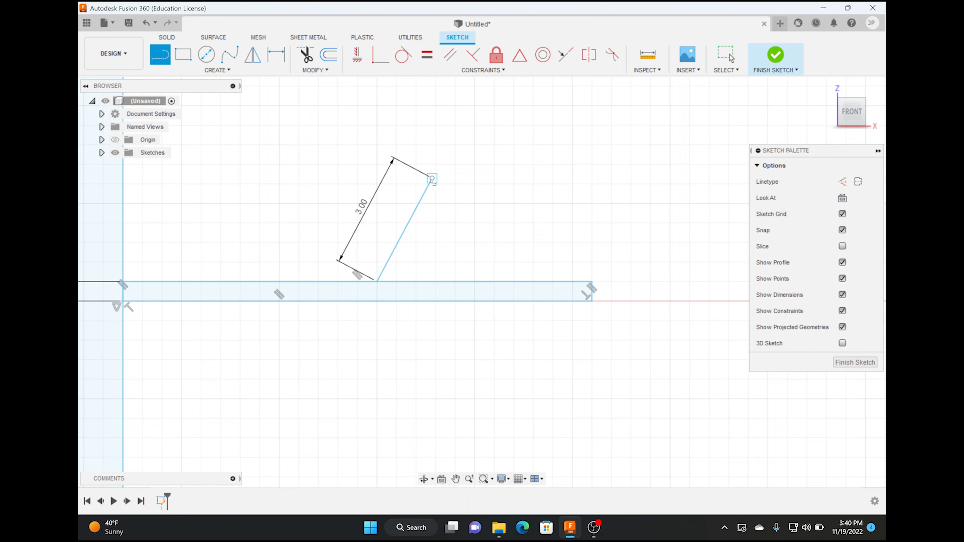
{"action": "left_click", "coordinate": [432, 179]}
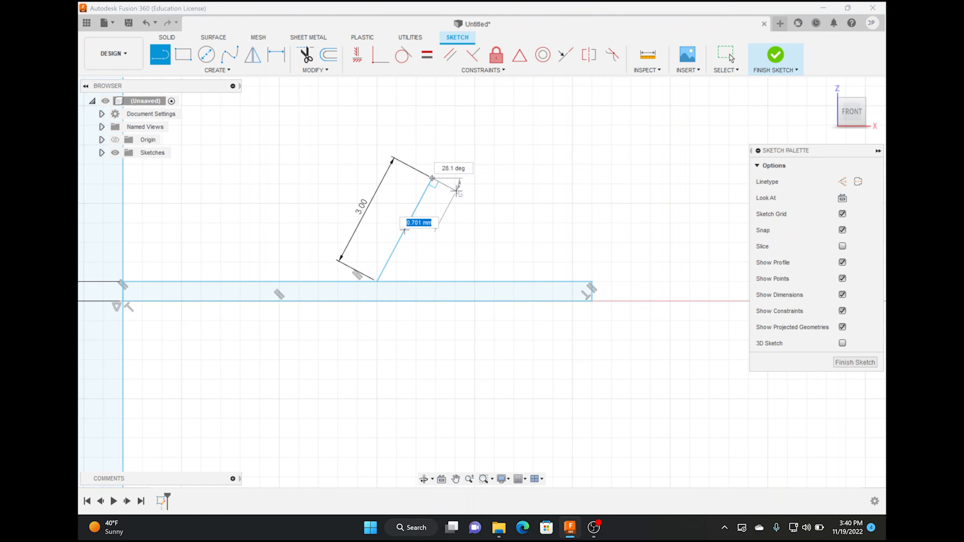
{"action": "type", "text": "1."}
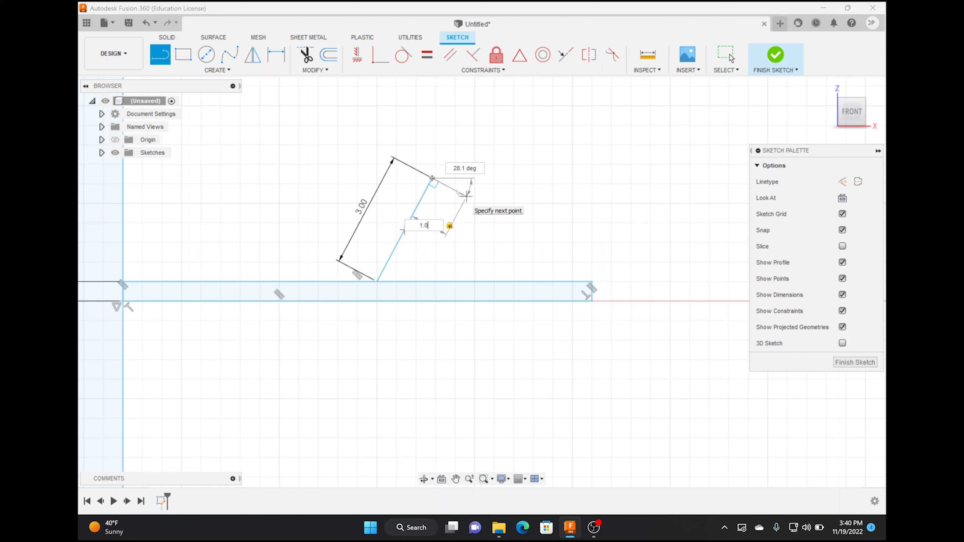
{"action": "type", "text": "0"}
{"action": "key", "text": "Return"}
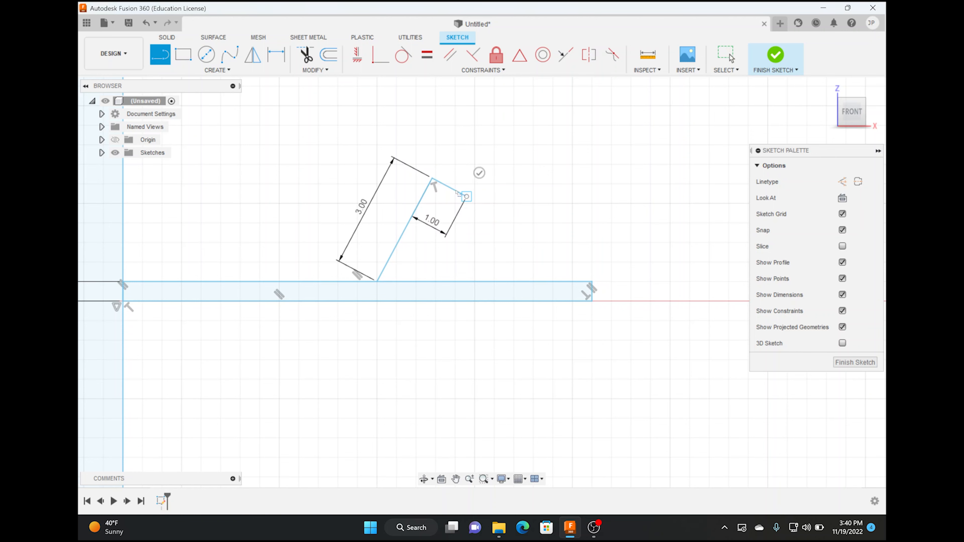
{"action": "double_click", "coordinate": [423, 281]}
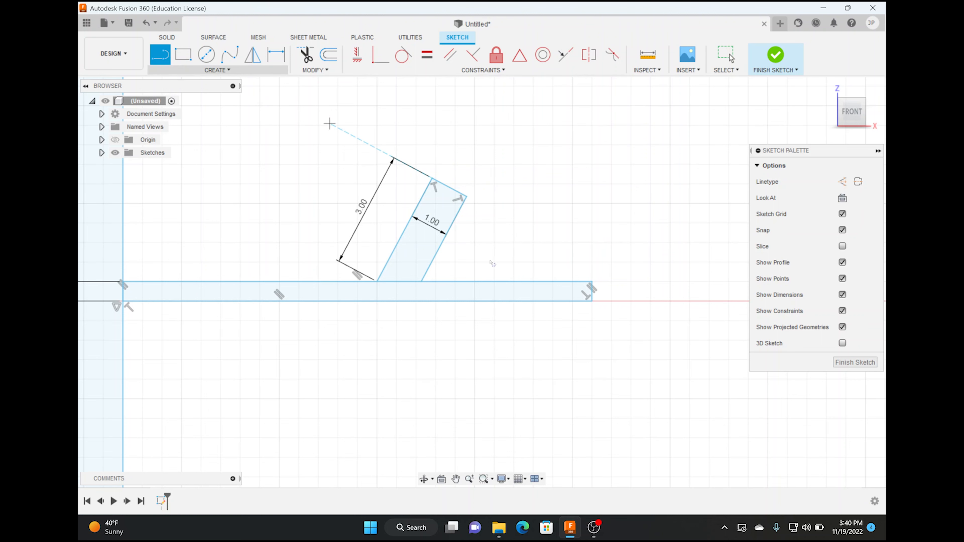
Step: Sketch a second, shorter slanted tooth outward of the first and parallel to it, with a 1 mm perpendicular end line and both sides meeting the rectangle's upper edge
{"action": "left_click", "coordinate": [490, 282]}
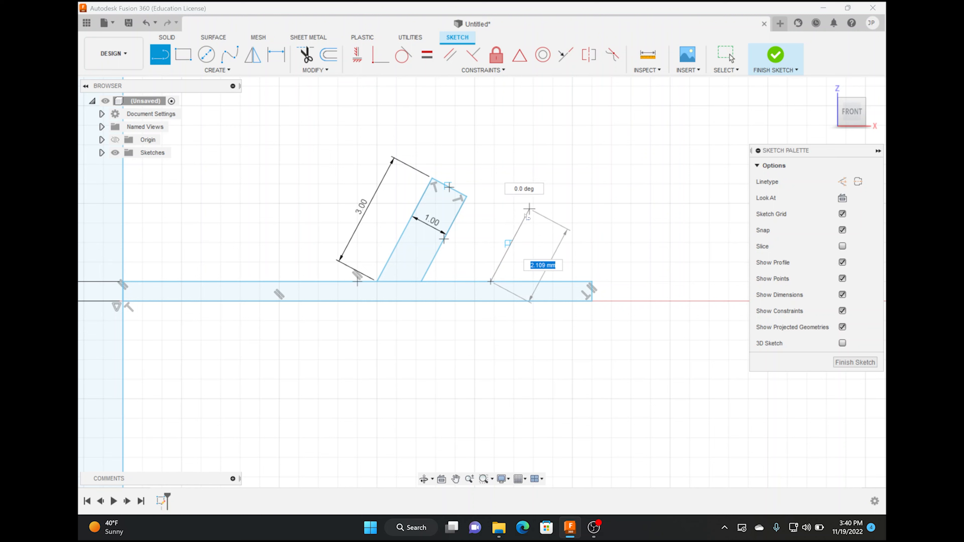
{"action": "left_click", "coordinate": [517, 230]}
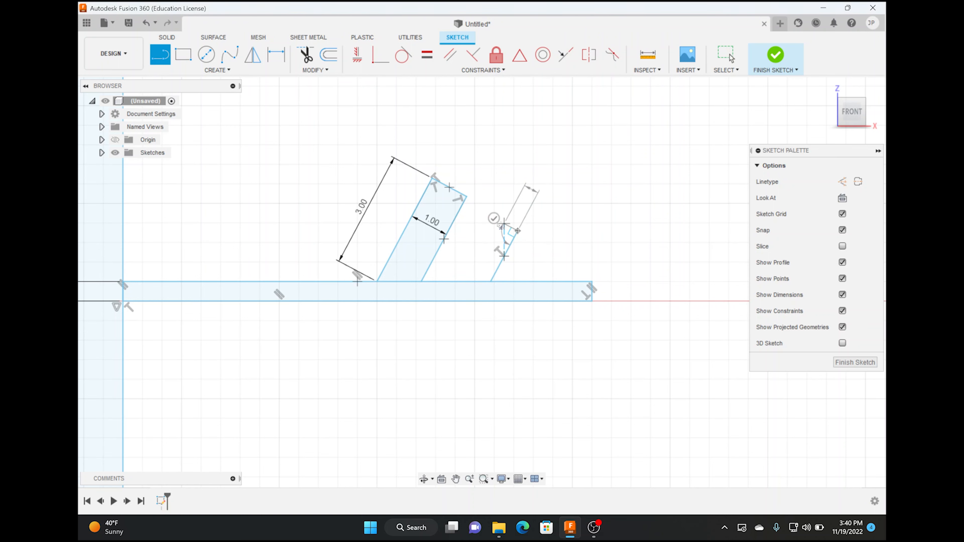
{"action": "type", "text": "1"}
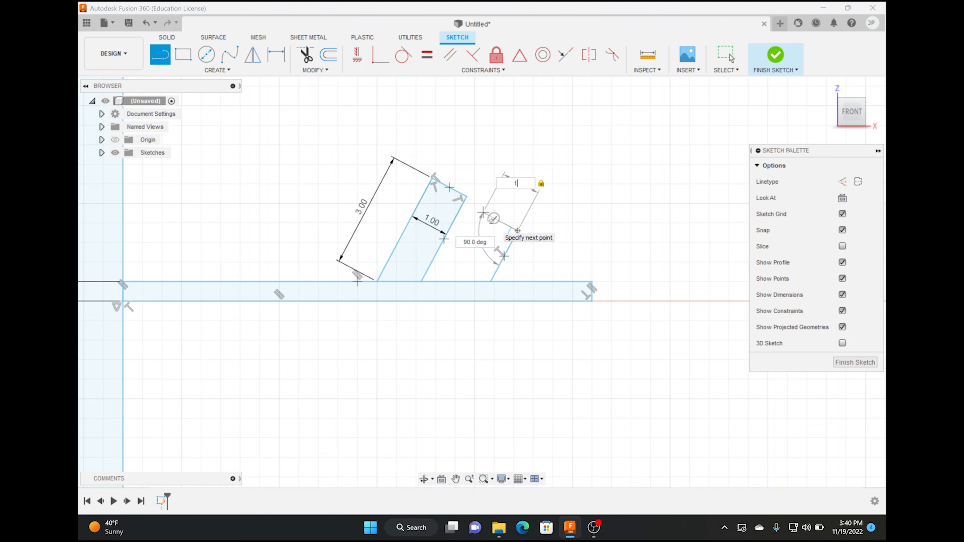
{"action": "key", "text": "Return"}
{"action": "key", "text": "Escape"}
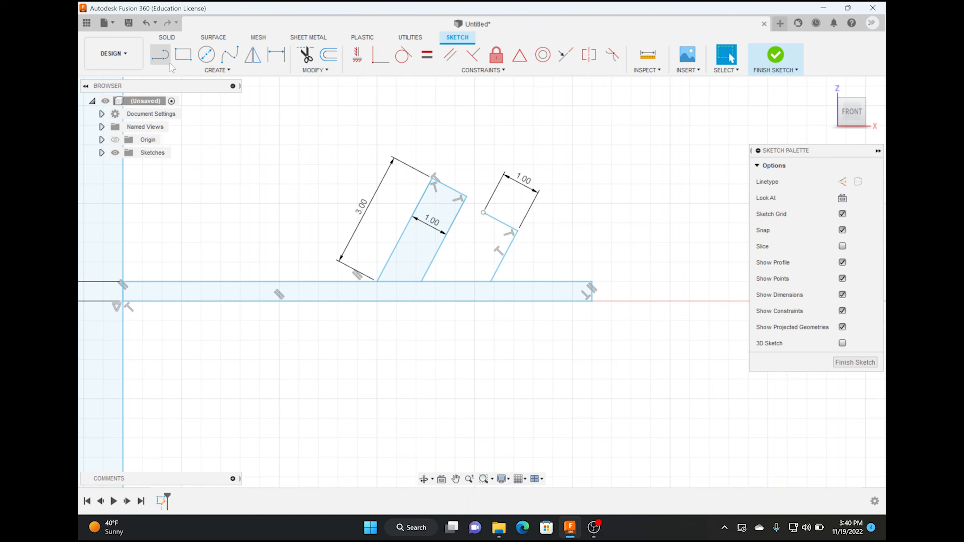
{"action": "key", "text": "l"}
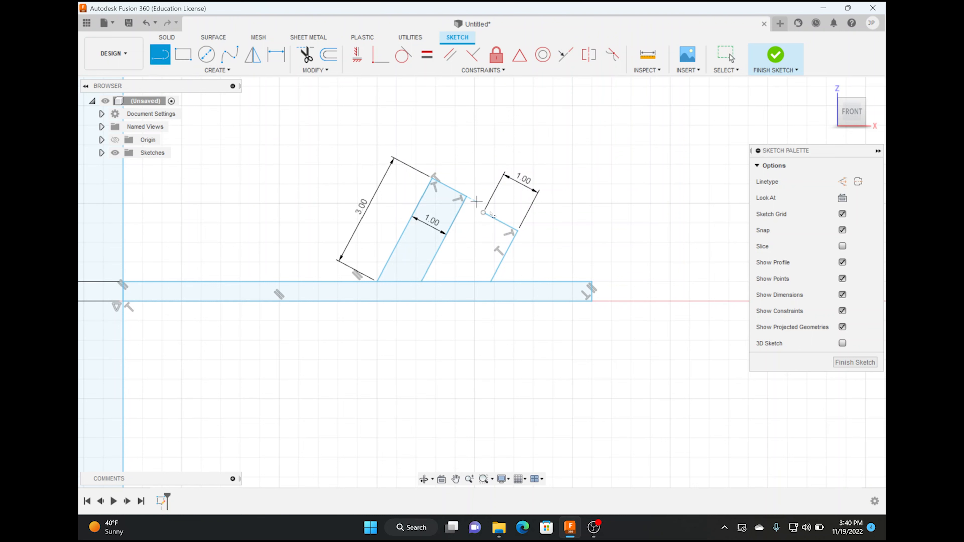
{"action": "left_click", "coordinate": [482, 213]}
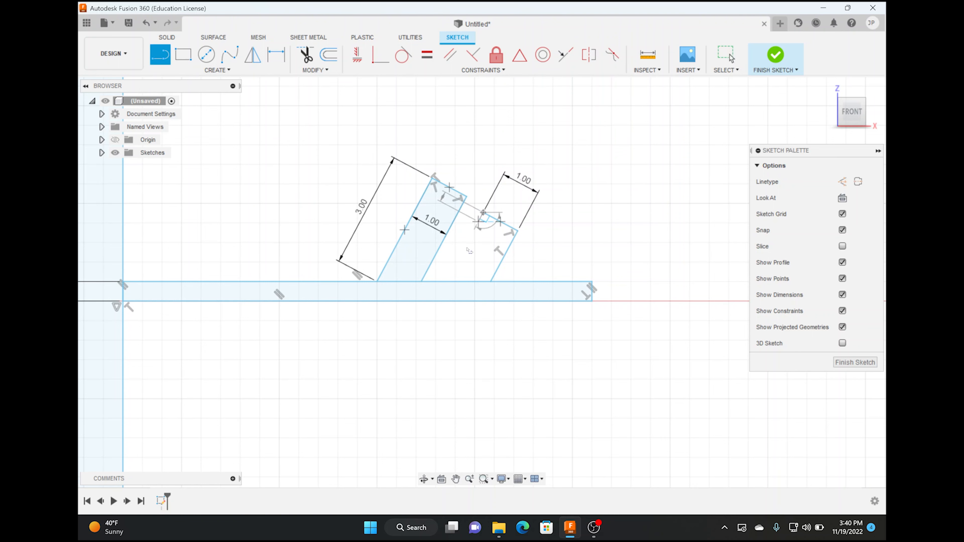
{"action": "left_click", "coordinate": [448, 282]}
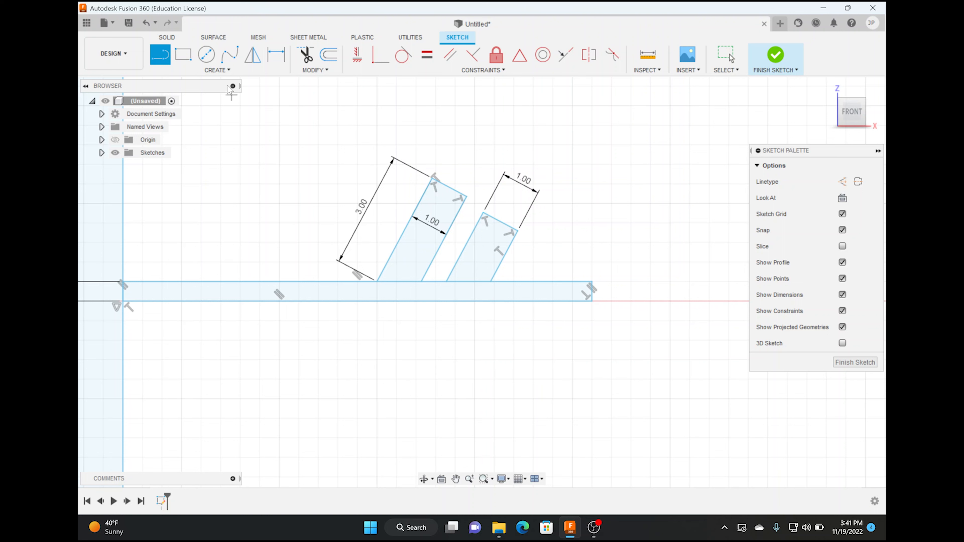
{"action": "left_click", "coordinate": [224, 72]}
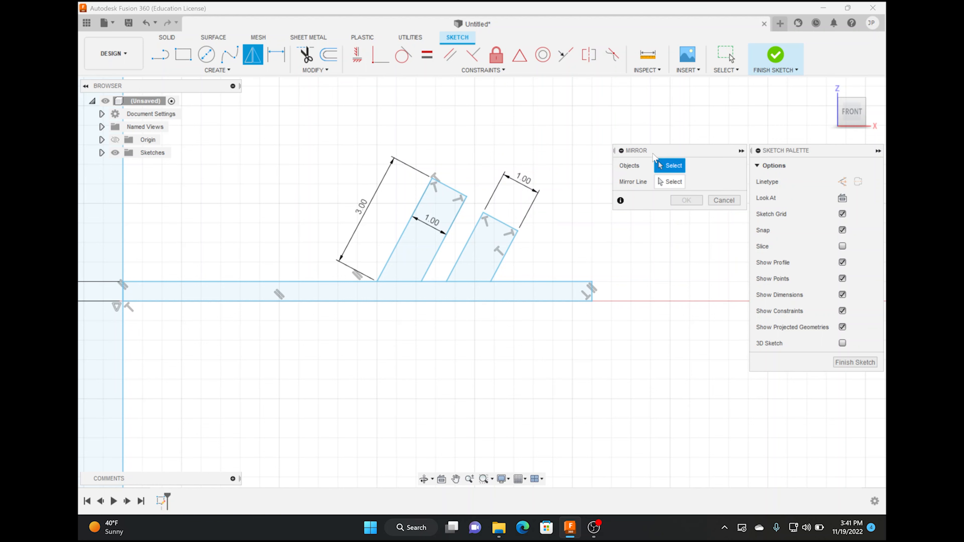
{"action": "mouse_move", "coordinate": [201, 130]}
{"action": "left_mouse_down"}
{"action": "mouse_move", "coordinate": [262, 260]}
{"action": "mouse_move", "coordinate": [593, 288]}
{"action": "mouse_move", "coordinate": [622, 301]}
{"action": "left_mouse_up"}
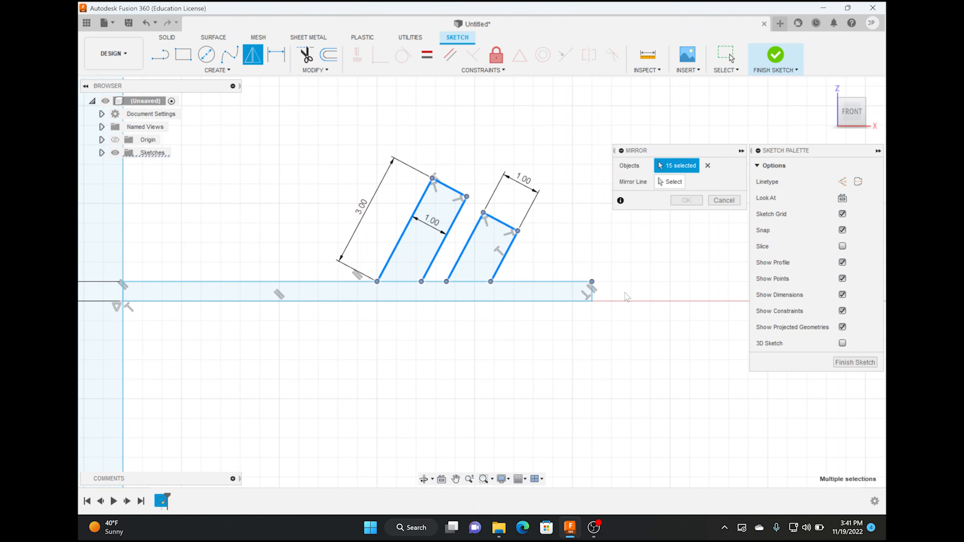
{"action": "left_click", "coordinate": [568, 282]}
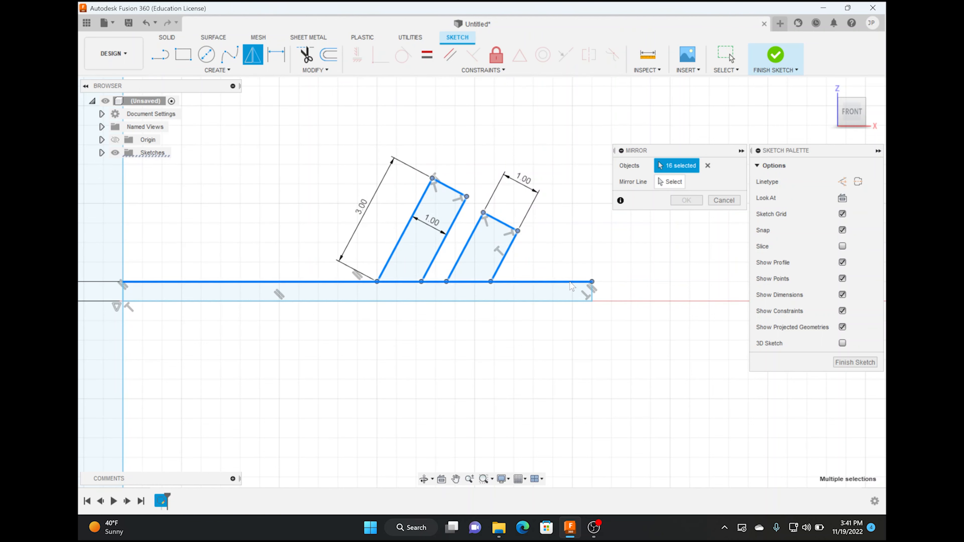
{"action": "left_click", "coordinate": [468, 283]}
{"action": "left_click", "coordinate": [678, 182]}
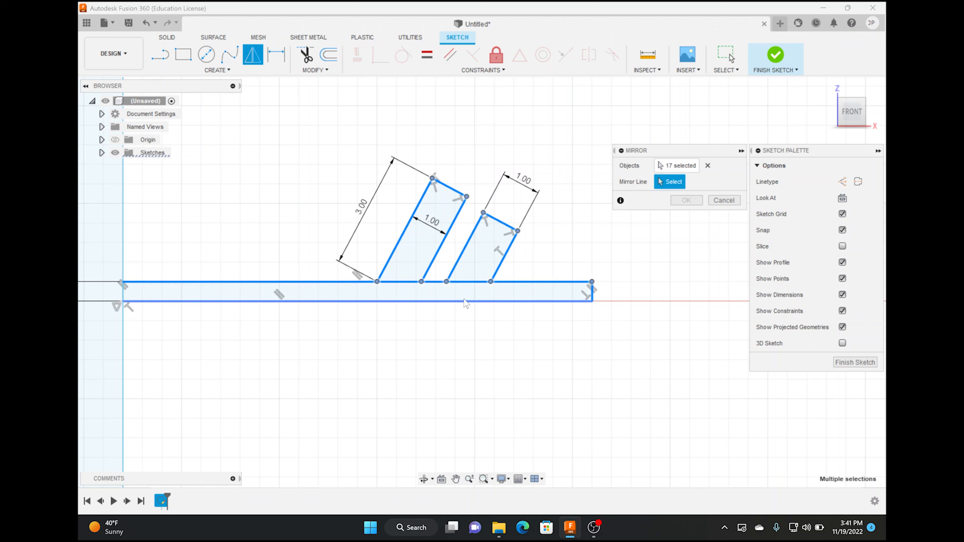
{"action": "left_click", "coordinate": [404, 302]}
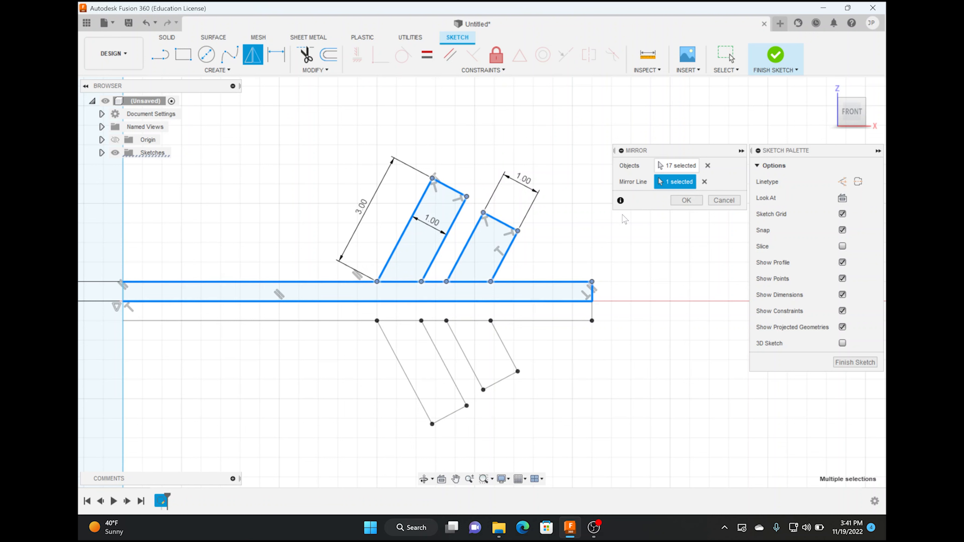
{"action": "left_click", "coordinate": [724, 200]}
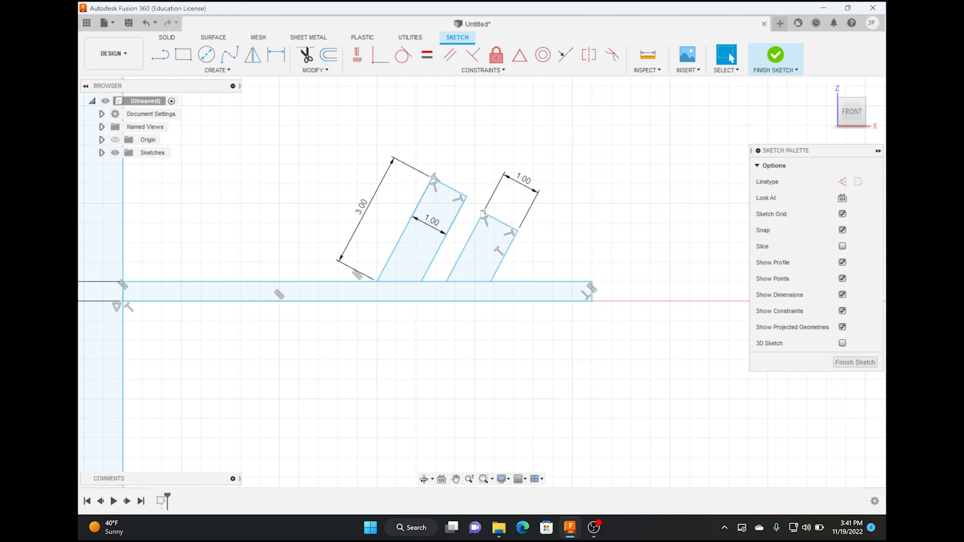
Step: Round off the end of the longer tooth with a three-point arc between its two outer corners, bulging outward
{"action": "left_click", "coordinate": [218, 70]}
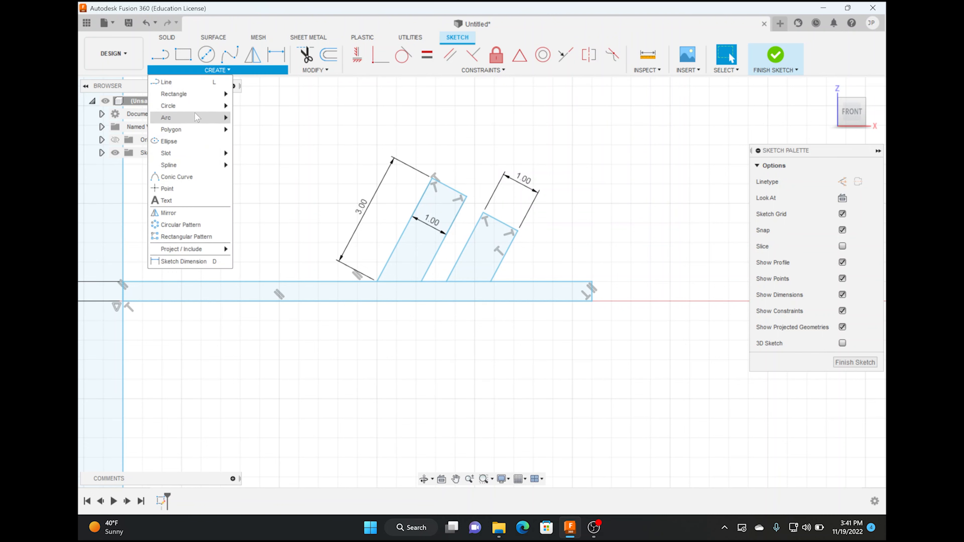
{"action": "mouse_move", "coordinate": [194, 119]}
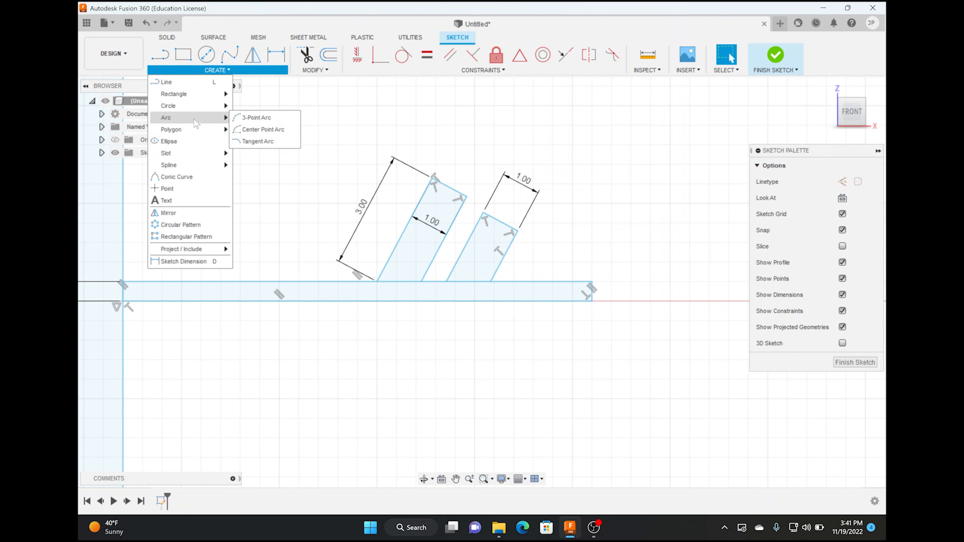
{"action": "left_click", "coordinate": [251, 118]}
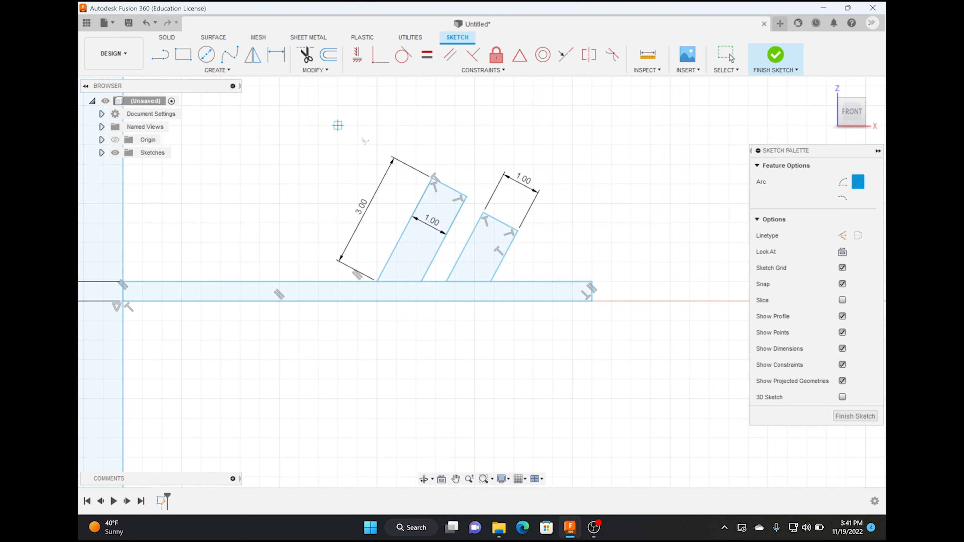
{"action": "left_click", "coordinate": [432, 179]}
{"action": "left_click", "coordinate": [467, 196]}
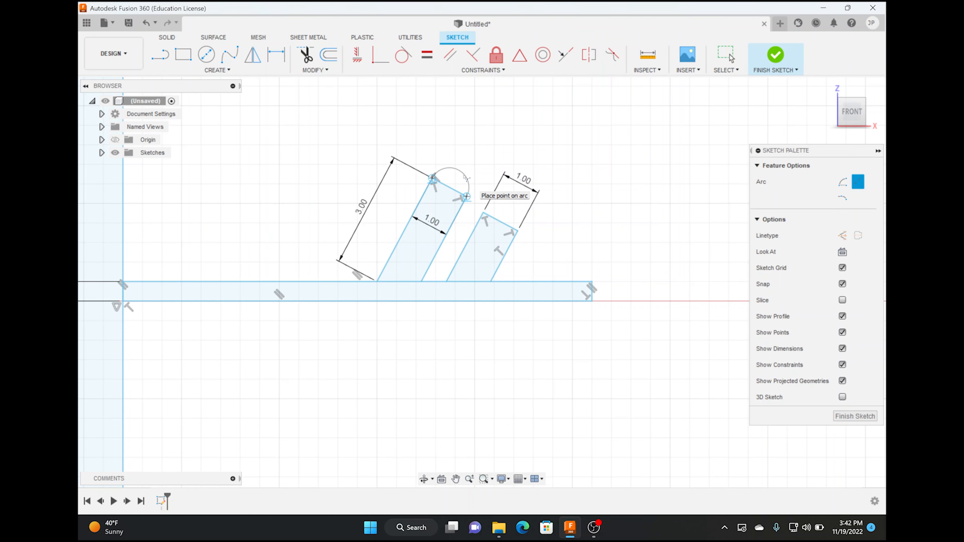
{"action": "left_click", "coordinate": [465, 176]}
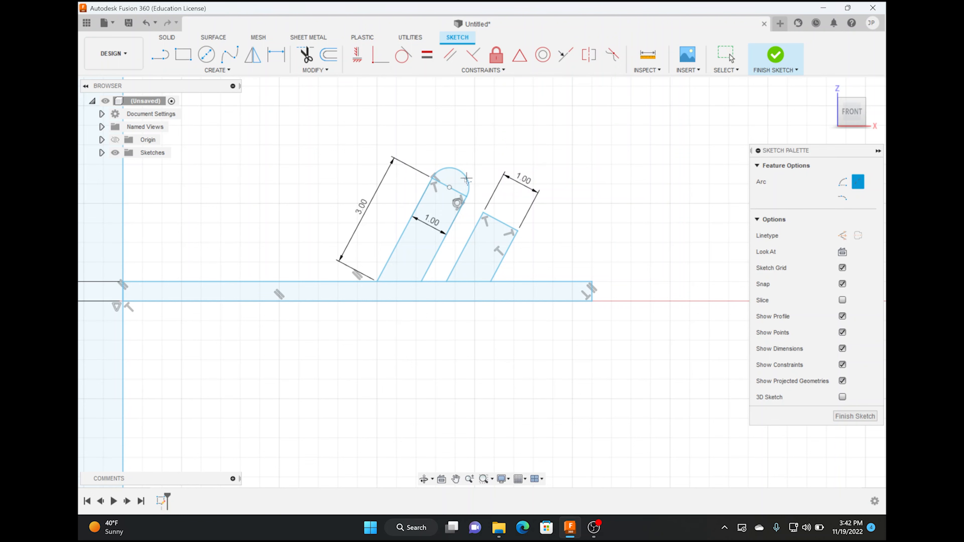
{"action": "left_click", "coordinate": [467, 178]}
{"action": "key", "text": "Escape"}
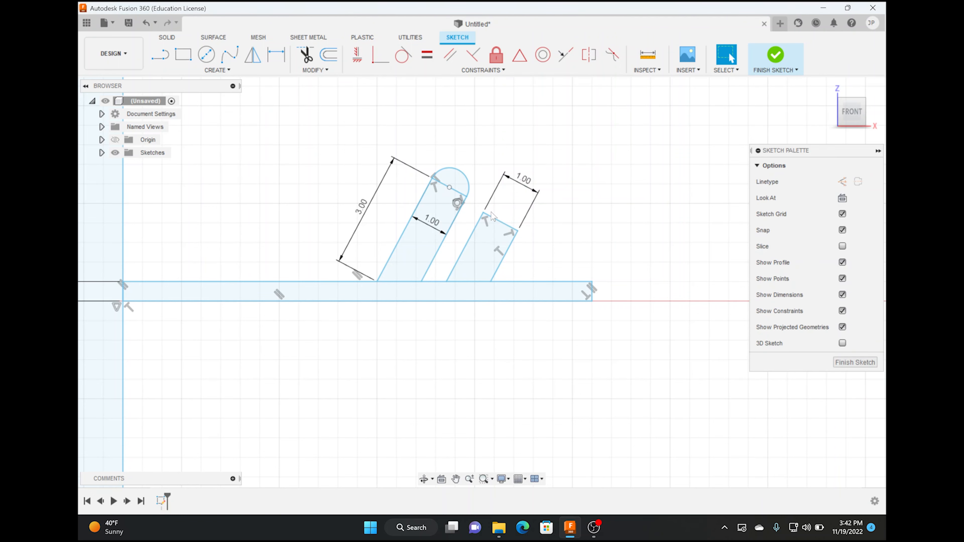
Step: Cap the shorter tooth with an outward three-point arc joining the two ends of its end line
{"action": "left_click", "coordinate": [217, 70]}
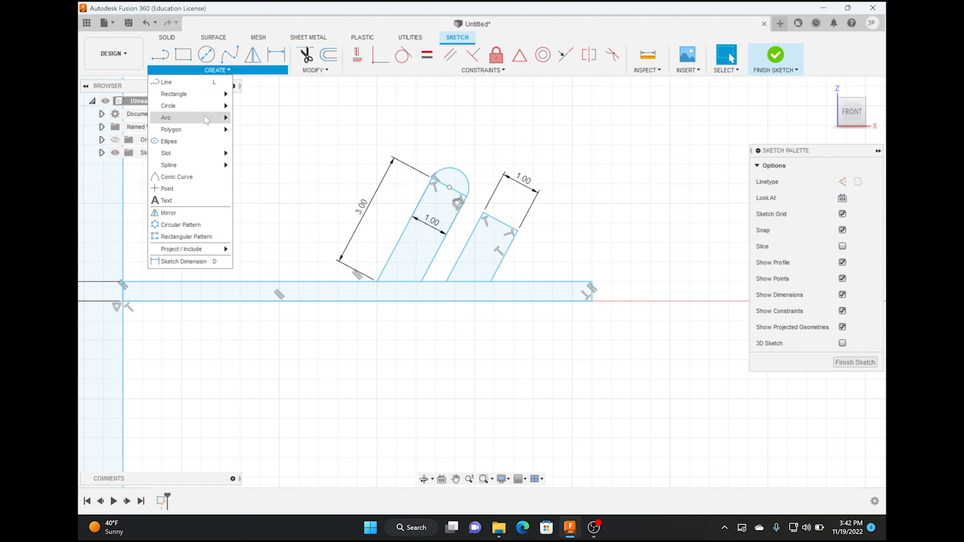
{"action": "mouse_move", "coordinate": [213, 117]}
{"action": "left_click", "coordinate": [260, 119]}
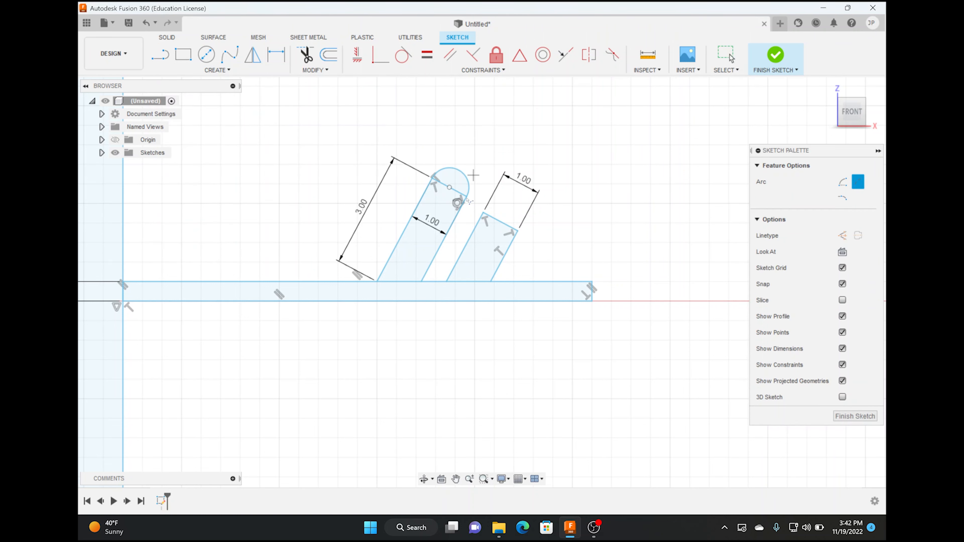
{"action": "left_click", "coordinate": [483, 213]}
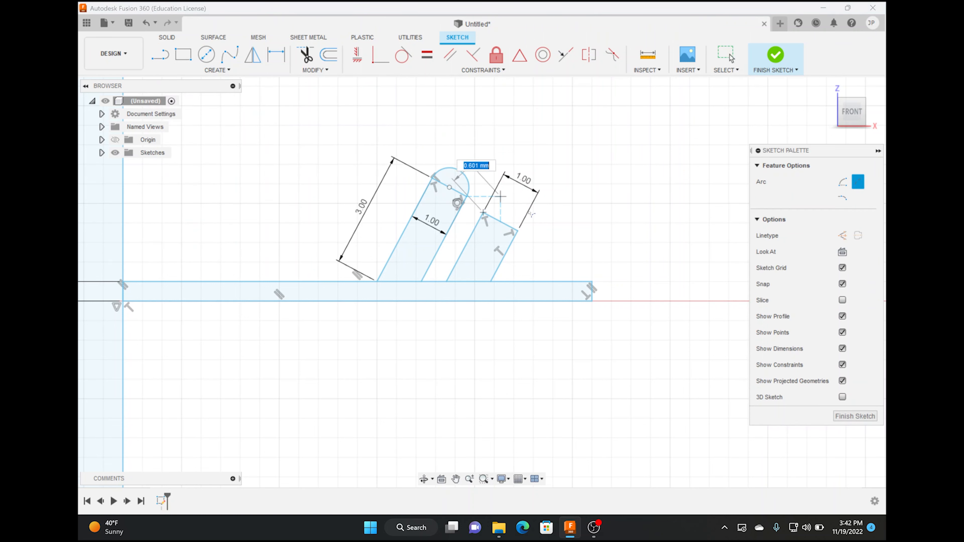
{"action": "left_click", "coordinate": [518, 232]}
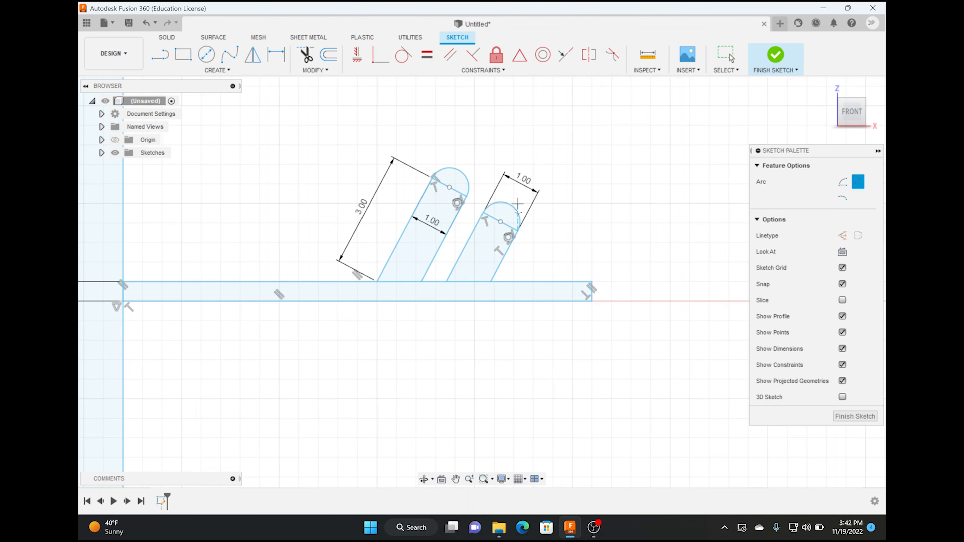
{"action": "left_click", "coordinate": [511, 220]}
Step: Trim away the straight end lines beneath the arcs on both teeth
{"action": "scroll", "coordinate": [511, 224], "scroll_direction": "down", "scroll_amount": 1}
{"action": "scroll", "coordinate": [512, 224], "scroll_direction": "up", "scroll_amount": 3}
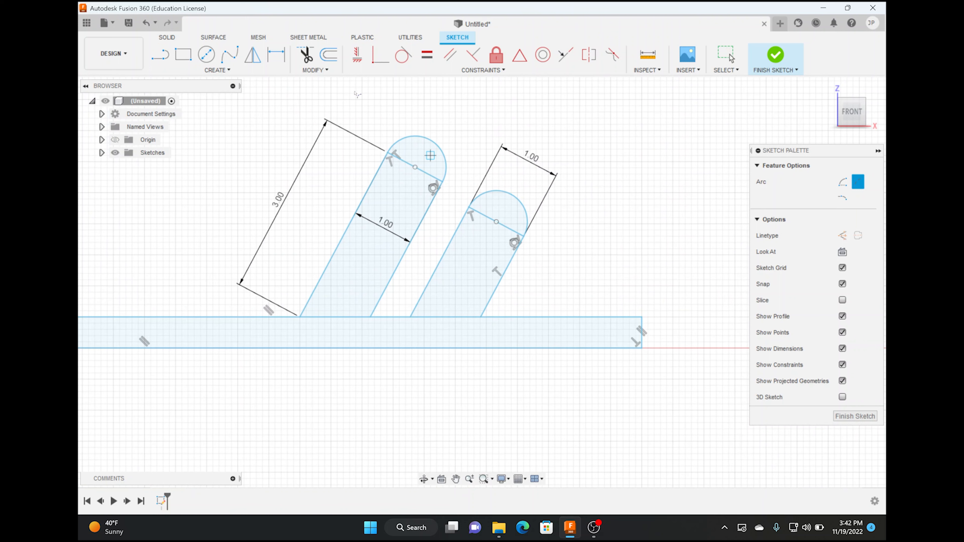
{"action": "left_click", "coordinate": [306, 55]}
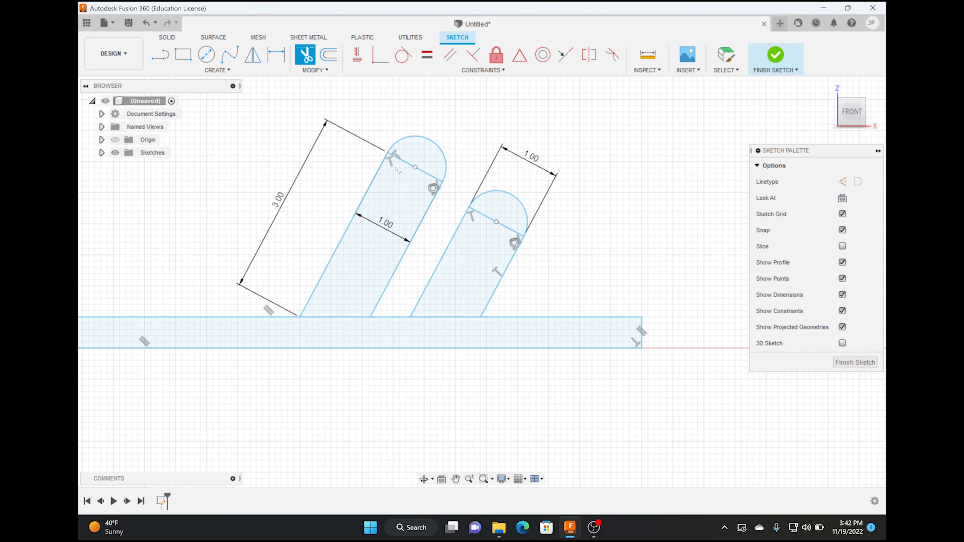
{"action": "left_click", "coordinate": [406, 164]}
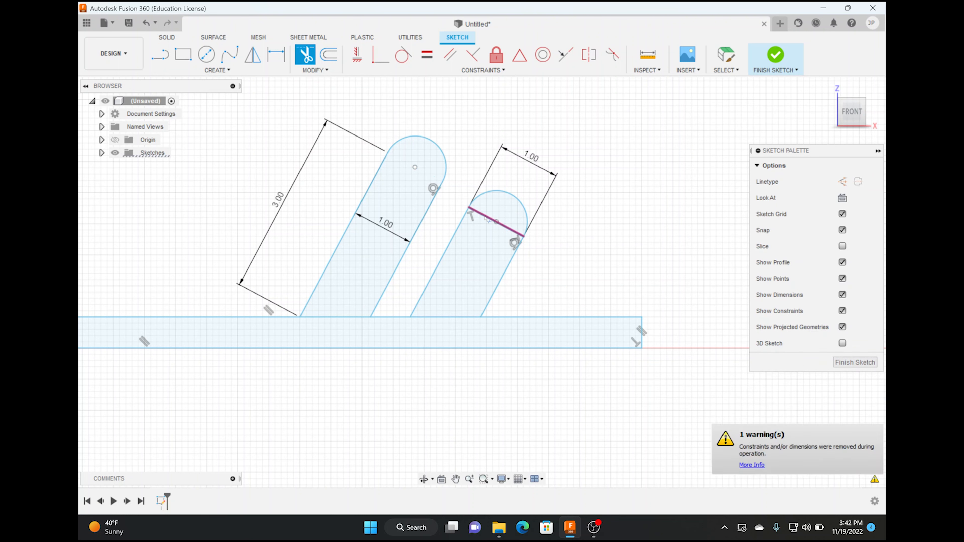
{"action": "left_click", "coordinate": [487, 216]}
Step: Mirror both rounded teeth together with the thin rectangle's upper and outer end edges about the rectangle's lower edge
{"action": "scroll", "coordinate": [453, 261], "scroll_direction": "down", "scroll_amount": 5}
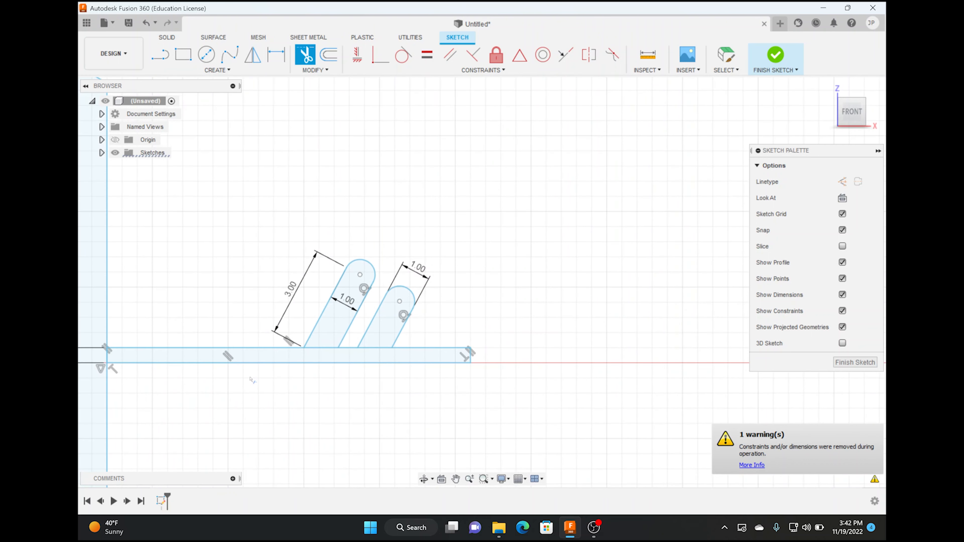
{"action": "scroll", "coordinate": [250, 378], "scroll_direction": "down", "scroll_amount": 2}
{"action": "left_click", "coordinate": [219, 71]}
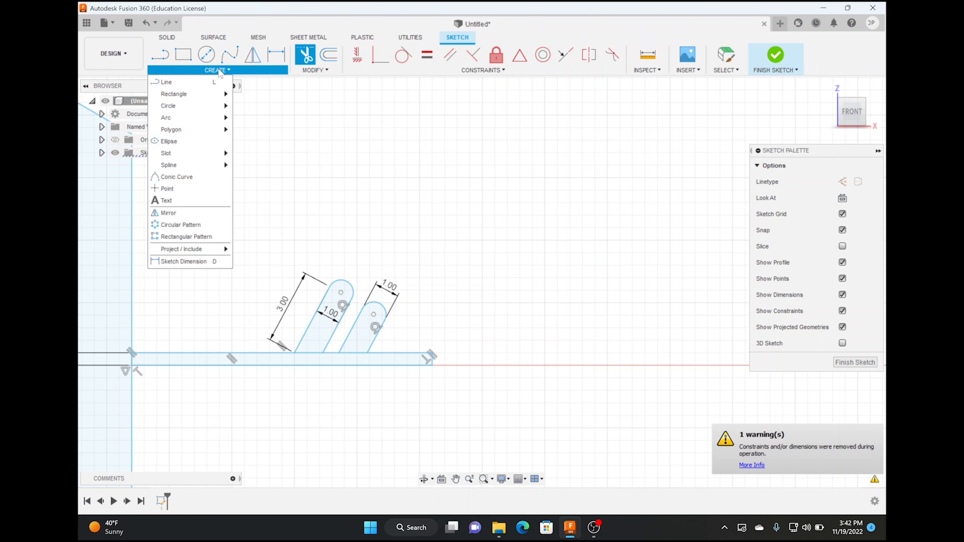
{"action": "left_click", "coordinate": [168, 212]}
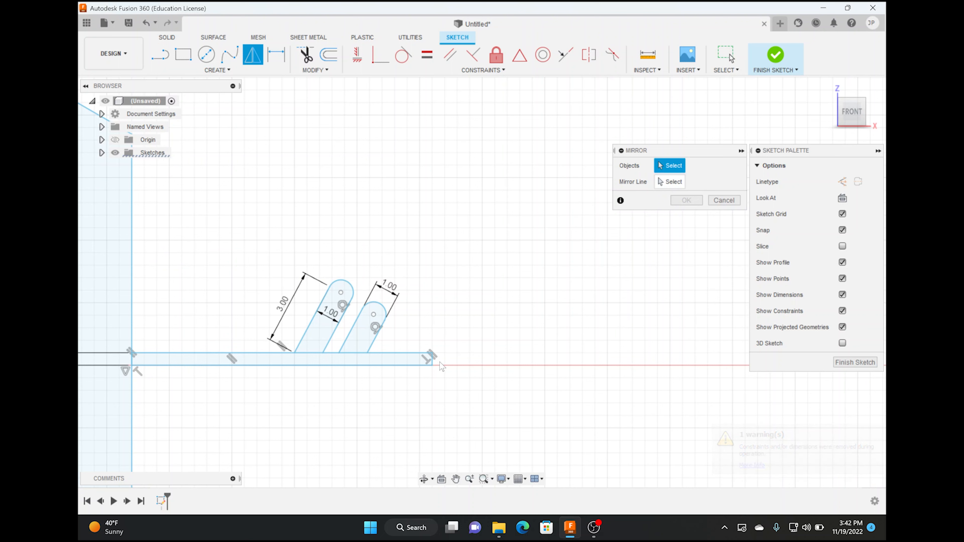
{"action": "left_click_drag", "start_coordinate": [460, 361], "coordinate": [314, 302]}
{"action": "left_click_drag", "start_coordinate": [314, 302], "coordinate": [235, 264]}
{"action": "left_click_drag", "start_coordinate": [181, 244], "coordinate": [470, 364]}
{"action": "left_click", "coordinate": [339, 327]}
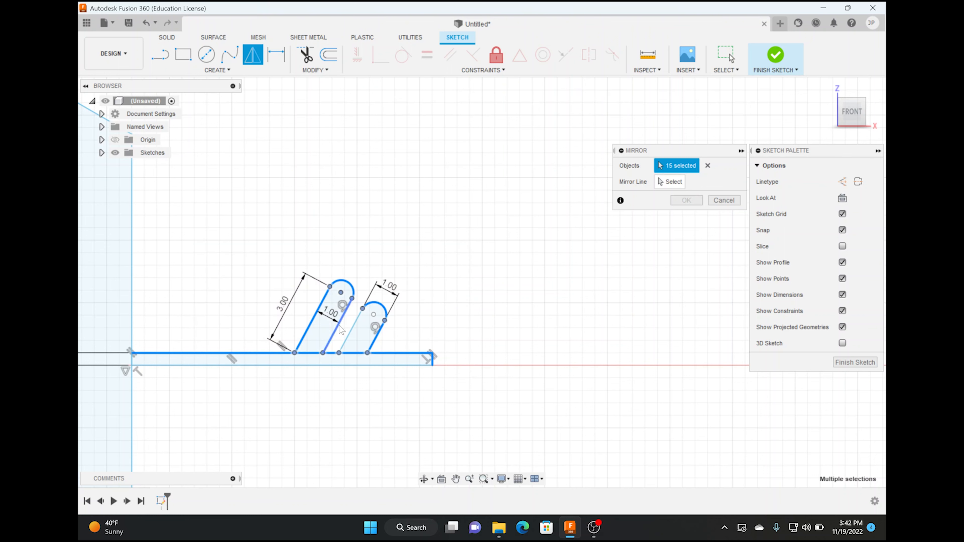
{"action": "left_click", "coordinate": [352, 329]}
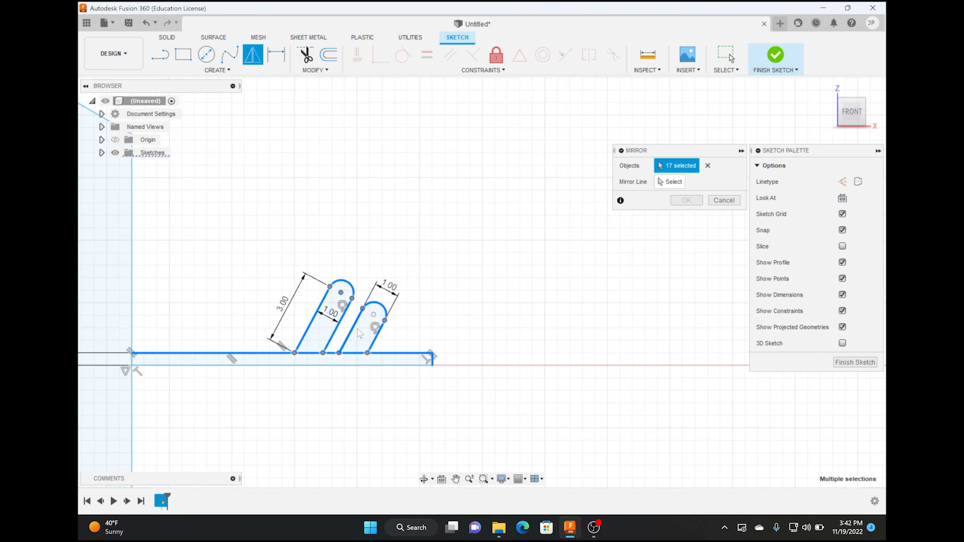
{"action": "left_click", "coordinate": [677, 182]}
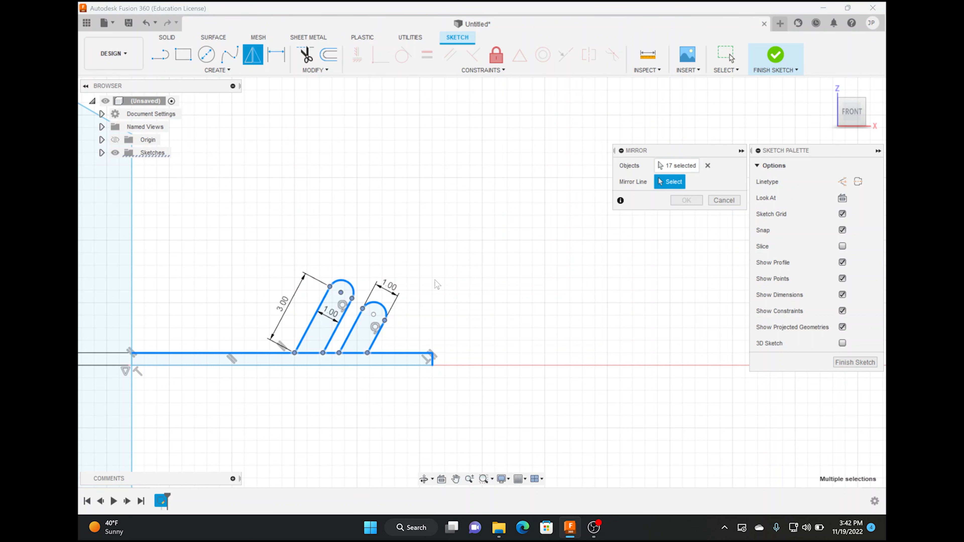
{"action": "left_click", "coordinate": [329, 366]}
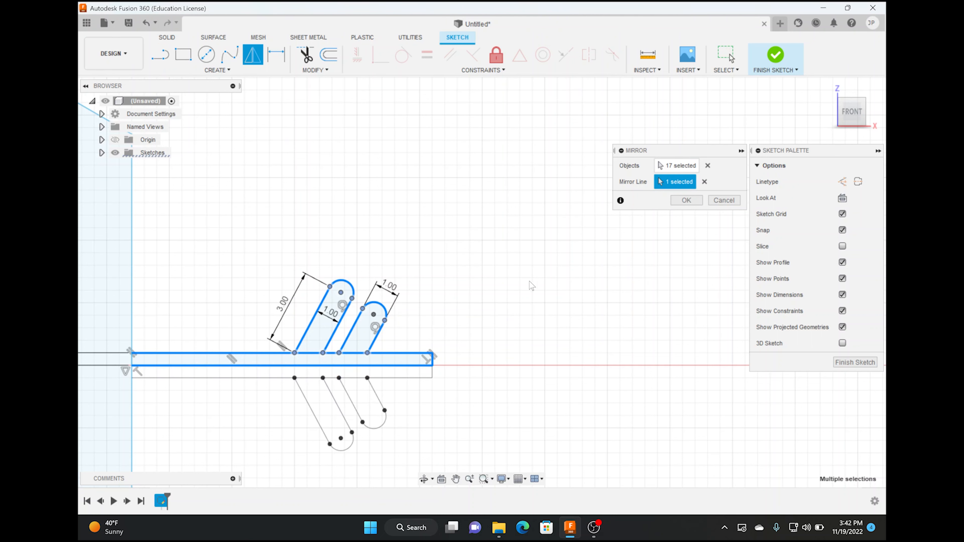
{"action": "left_click", "coordinate": [686, 200]}
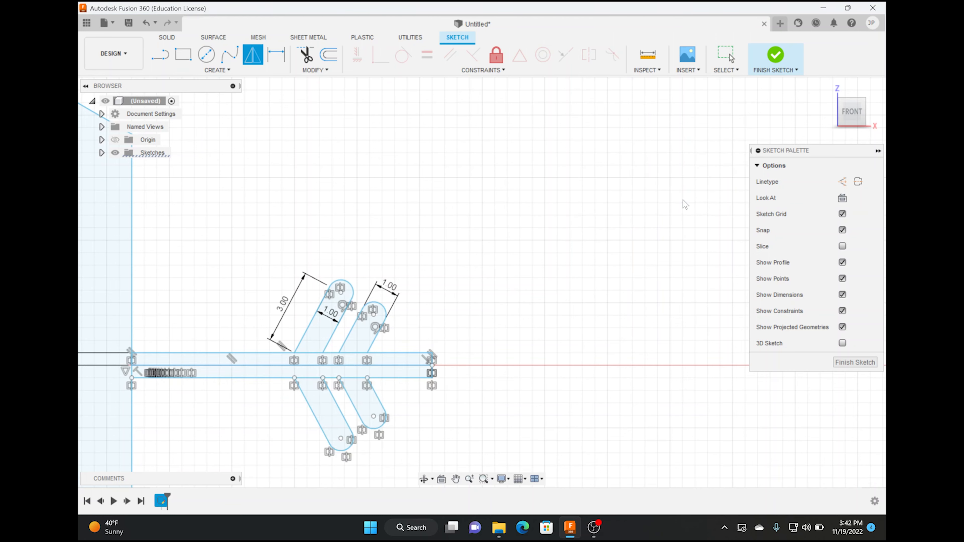
{"action": "scroll", "coordinate": [259, 410], "scroll_direction": "up", "scroll_amount": 2}
{"action": "scroll", "coordinate": [225, 418], "scroll_direction": "down", "scroll_amount": 5}
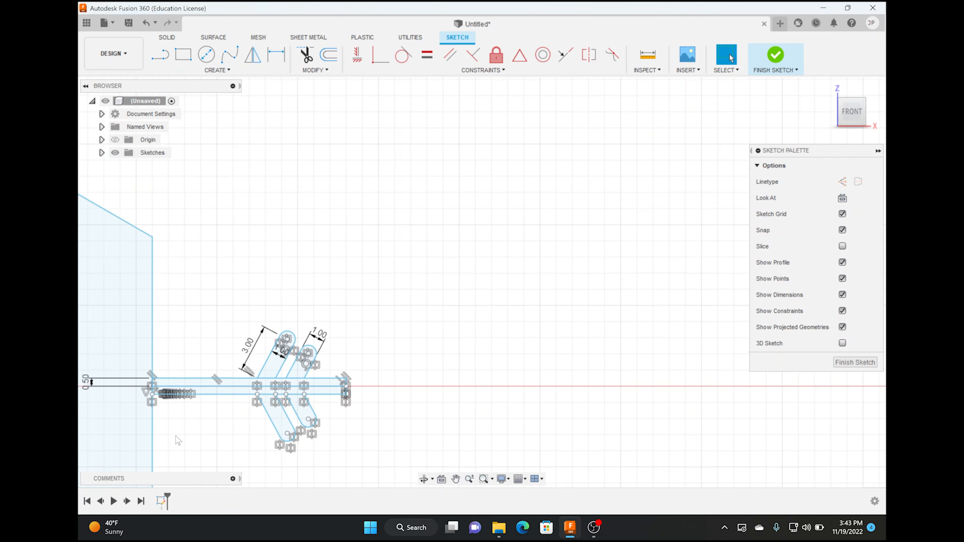
{"action": "mouse_move", "coordinate": [217, 400]}
{"action": "middle_mouse_down"}
{"action": "mouse_move", "coordinate": [190, 383]}
{"action": "mouse_move", "coordinate": [409, 281]}
{"action": "mouse_move", "coordinate": [435, 280]}
{"action": "middle_mouse_up"}
{"action": "scroll", "coordinate": [355, 317], "scroll_direction": "down", "scroll_amount": 2}
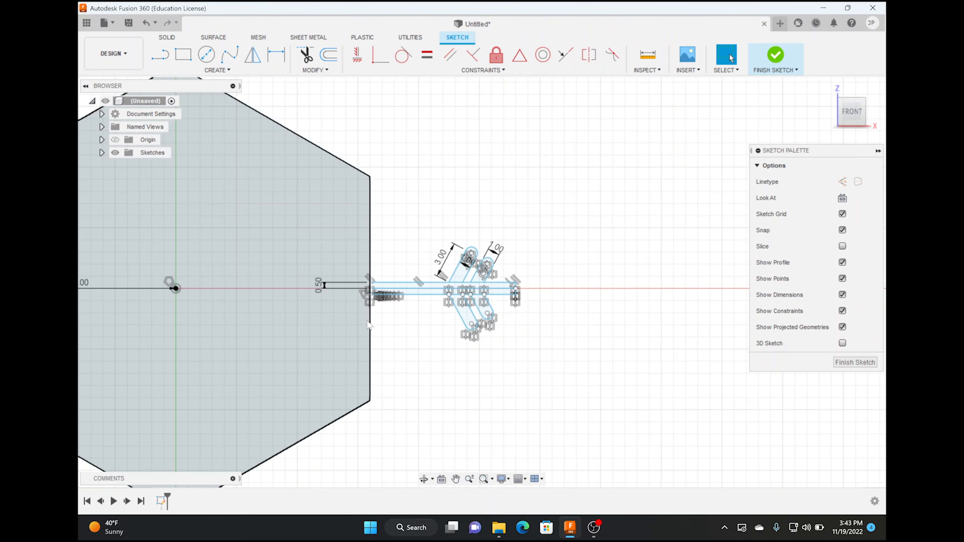
{"action": "scroll", "coordinate": [353, 315], "scroll_direction": "up", "scroll_amount": 3}
{"action": "scroll", "coordinate": [354, 320], "scroll_direction": "down", "scroll_amount": 3}
{"action": "scroll", "coordinate": [356, 317], "scroll_direction": "up", "scroll_amount": 3}
{"action": "scroll", "coordinate": [355, 317], "scroll_direction": "up", "scroll_amount": 3}
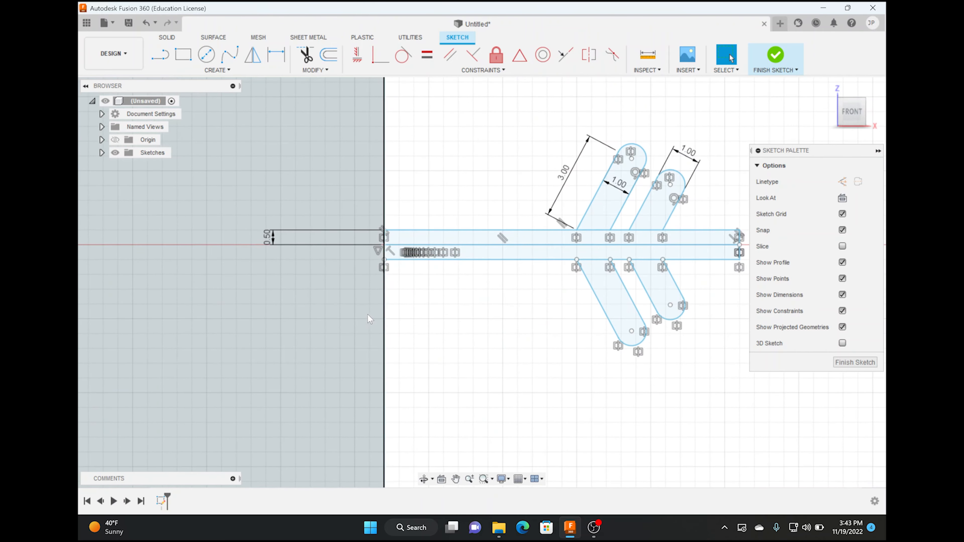